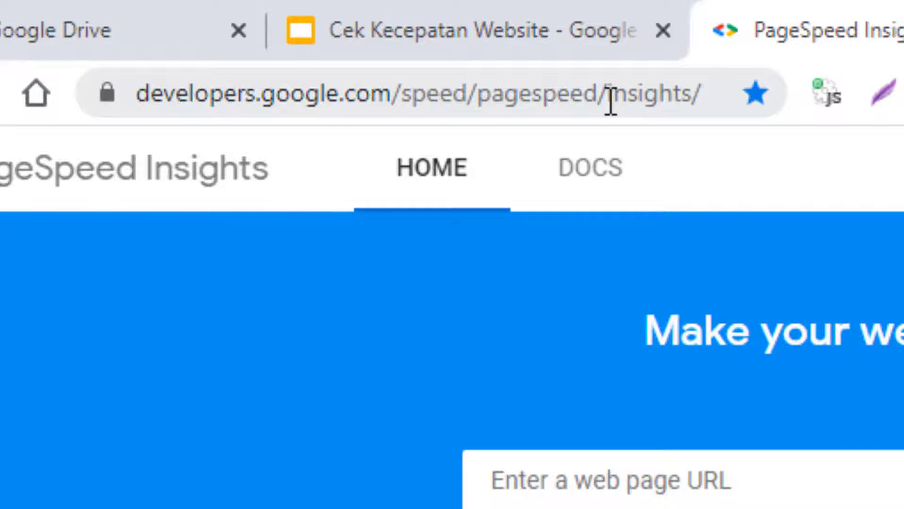
{"action": "left_click", "coordinate": [440, 94]}
{"action": "left_click", "coordinate": [415, 93]}
{"action": "left_click_drag", "start_coordinate": [424, 92], "coordinate": [703, 92]}
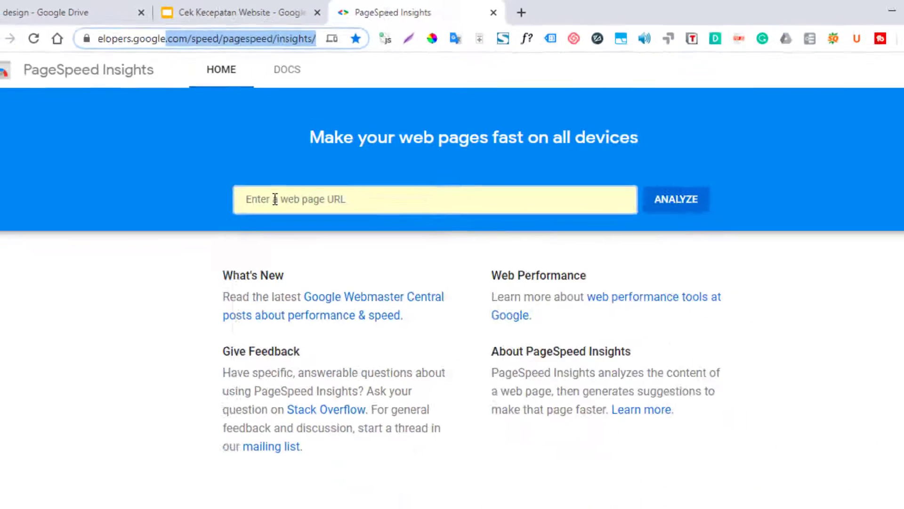
{"action": "left_click", "coordinate": [481, 401]}
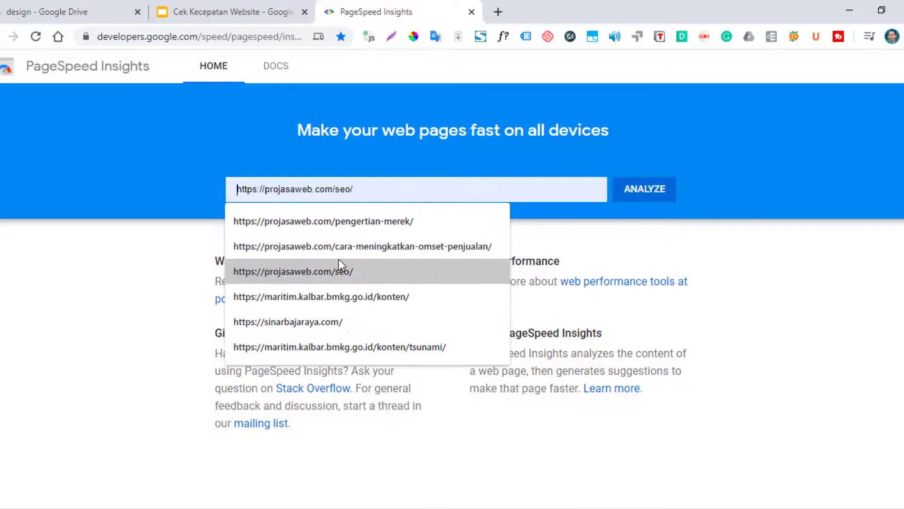
{"action": "left_click", "coordinate": [326, 225]}
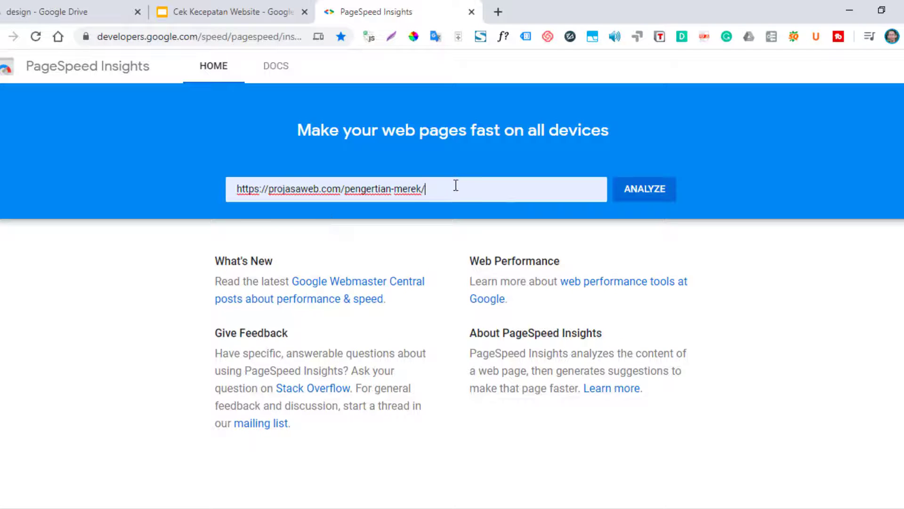
{"action": "left_click", "coordinate": [643, 199]}
{"action": "left_click", "coordinate": [643, 199]}
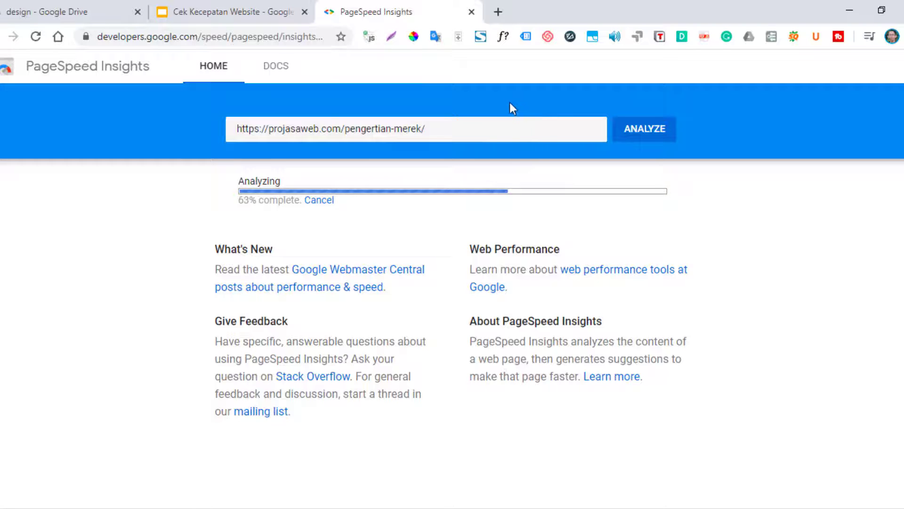
Step: Open gtmetrix.com in a new browser tab while the PageSpeed analysis runs
{"action": "left_click", "coordinate": [499, 11]}
{"action": "left_click", "coordinate": [309, 32]}
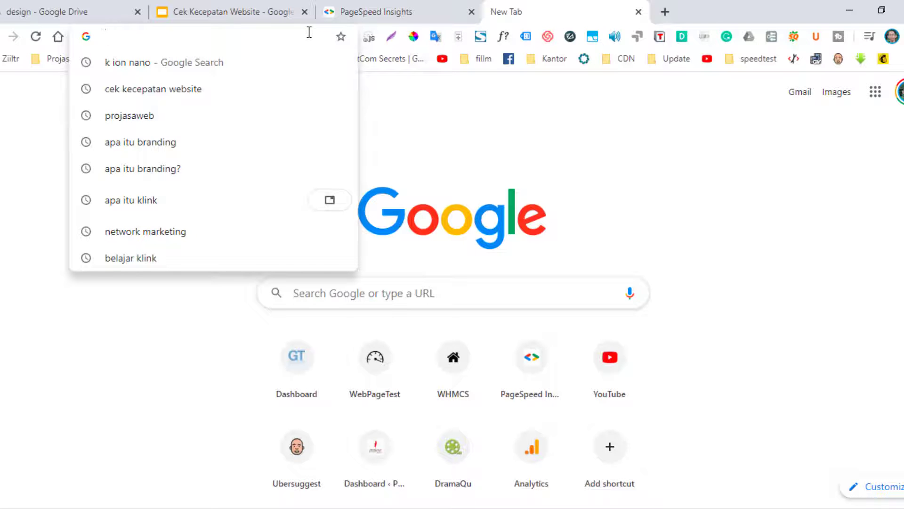
{"action": "type", "text": "gt"}
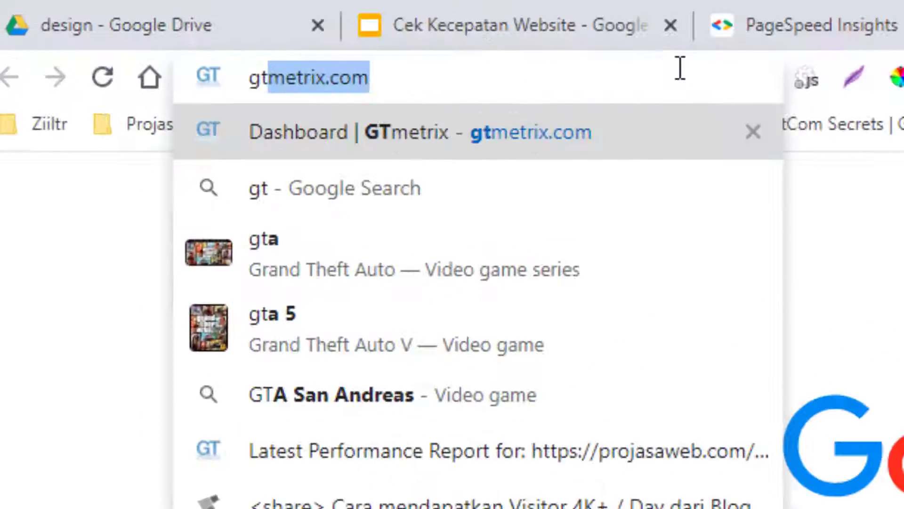
{"action": "key", "text": "Return"}
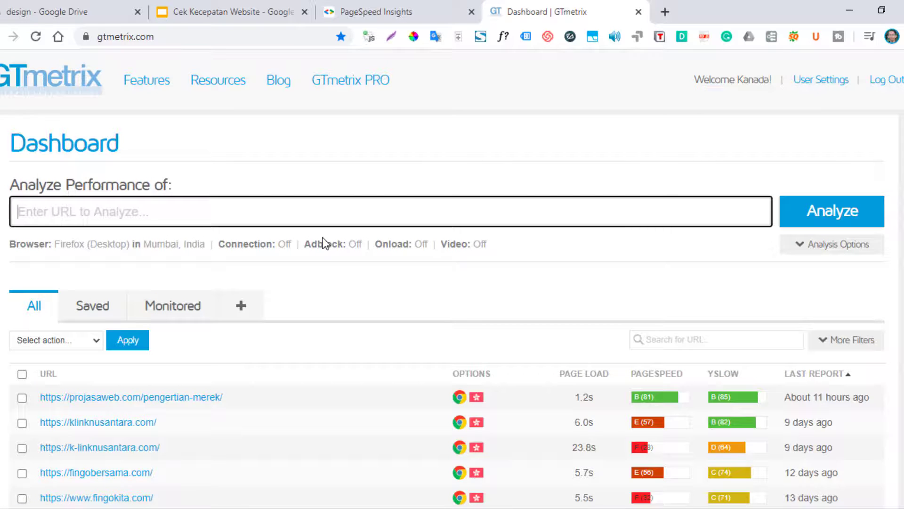
{"action": "scroll", "coordinate": [323, 243], "scroll_direction": "down", "scroll_amount": 4}
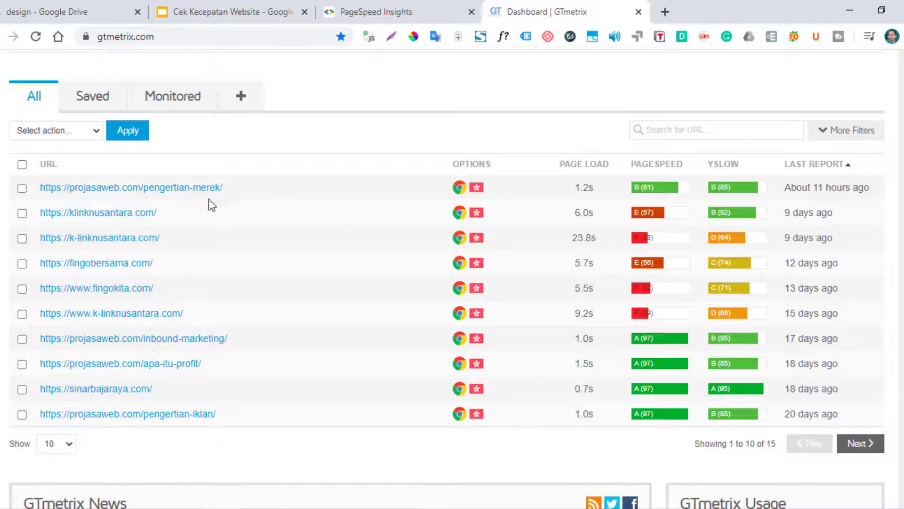
{"action": "left_click", "coordinate": [186, 191]}
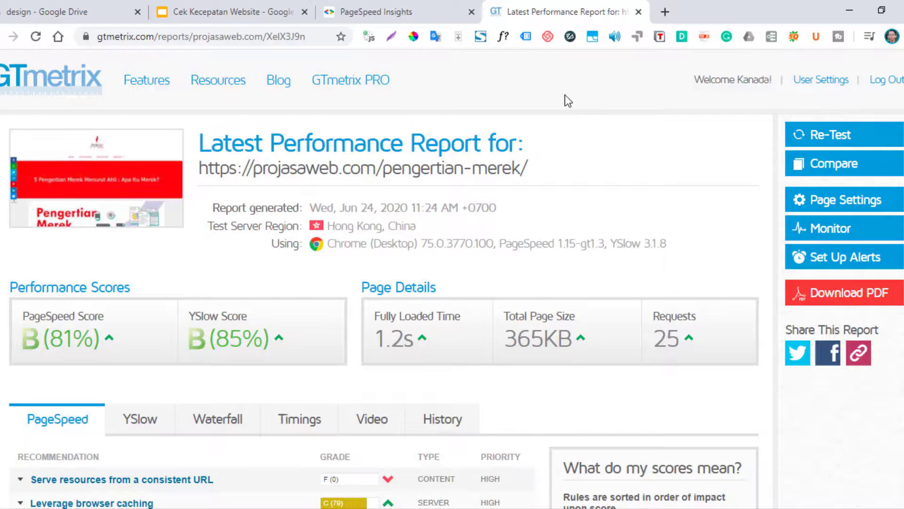
{"action": "scroll", "coordinate": [565, 97], "scroll_direction": "down", "scroll_amount": 7}
{"action": "scroll", "coordinate": [288, 151], "scroll_direction": "down", "scroll_amount": 8}
{"action": "scroll", "coordinate": [317, 208], "scroll_direction": "up", "scroll_amount": 15}
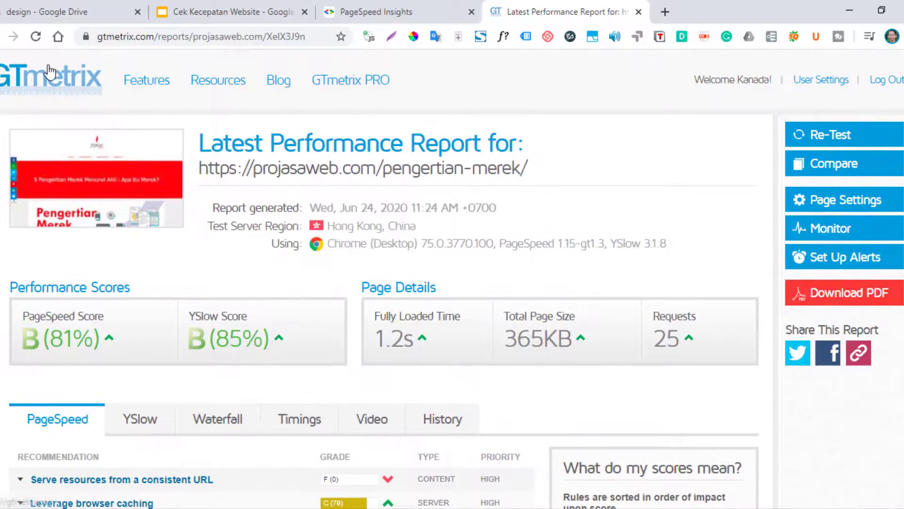
Step: Return to the GTmetrix dashboard, look over the analyzed URLs and reopen the report for projasaweb.com/pengertian-merek
{"action": "left_click", "coordinate": [49, 73]}
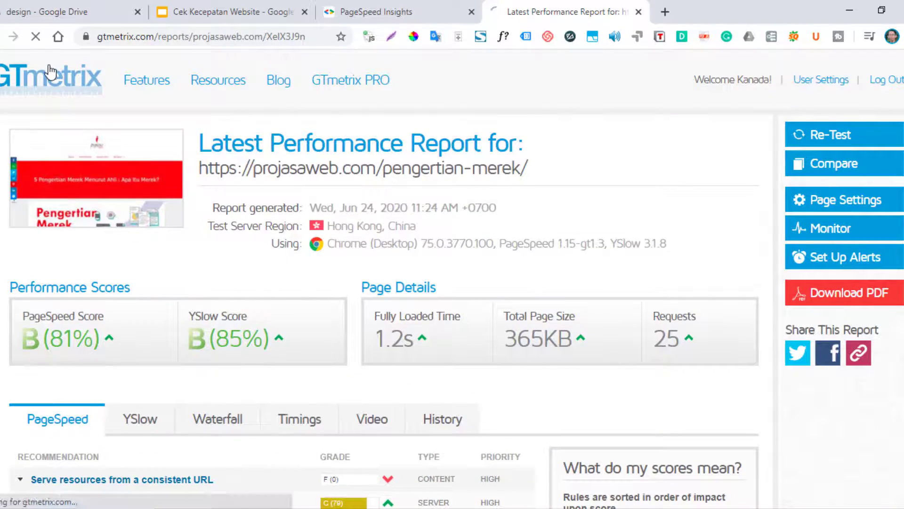
{"action": "scroll", "coordinate": [344, 197], "scroll_direction": "down", "scroll_amount": 2}
{"action": "scroll", "coordinate": [343, 196], "scroll_direction": "down", "scroll_amount": 5}
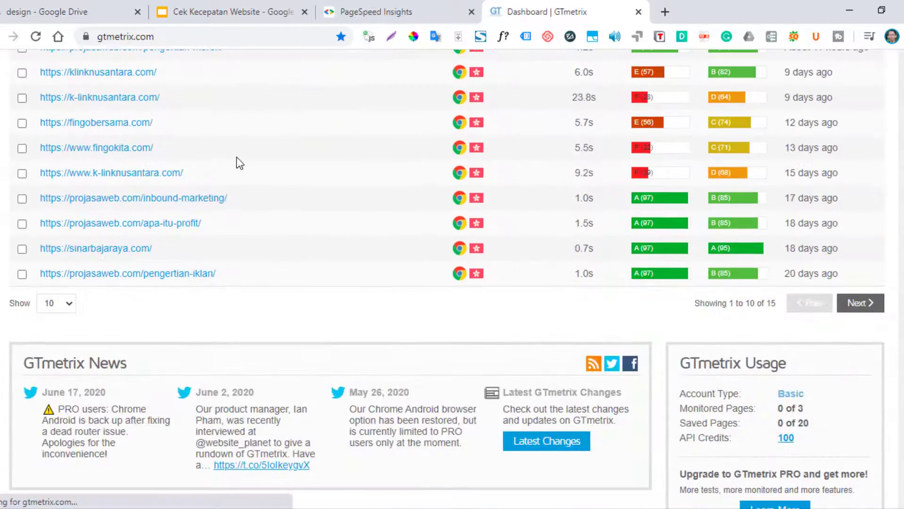
{"action": "scroll", "coordinate": [240, 181], "scroll_direction": "up", "scroll_amount": 4}
{"action": "left_click", "coordinate": [166, 260]}
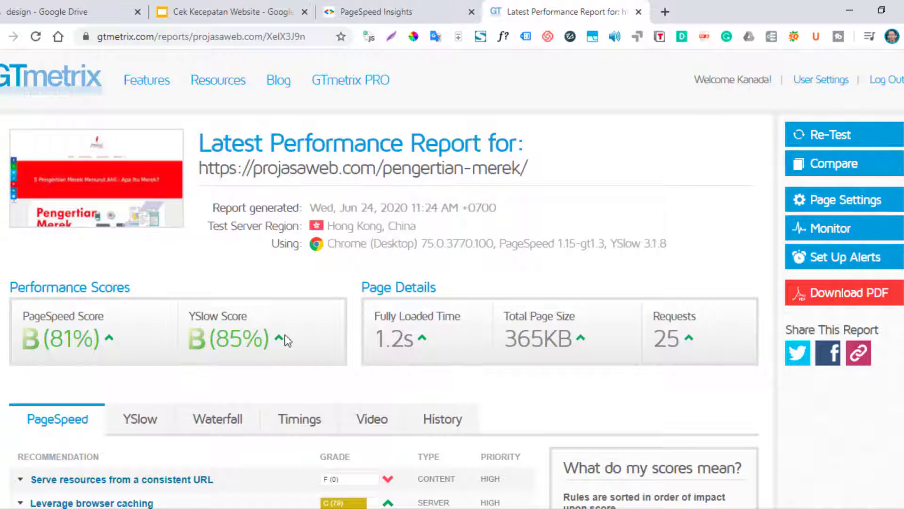
Step: Open an empty browser tab, then return to the PageSpeed Insights results and examine the mobile score, Origin Summary and Lab Data
{"action": "left_click", "coordinate": [664, 7]}
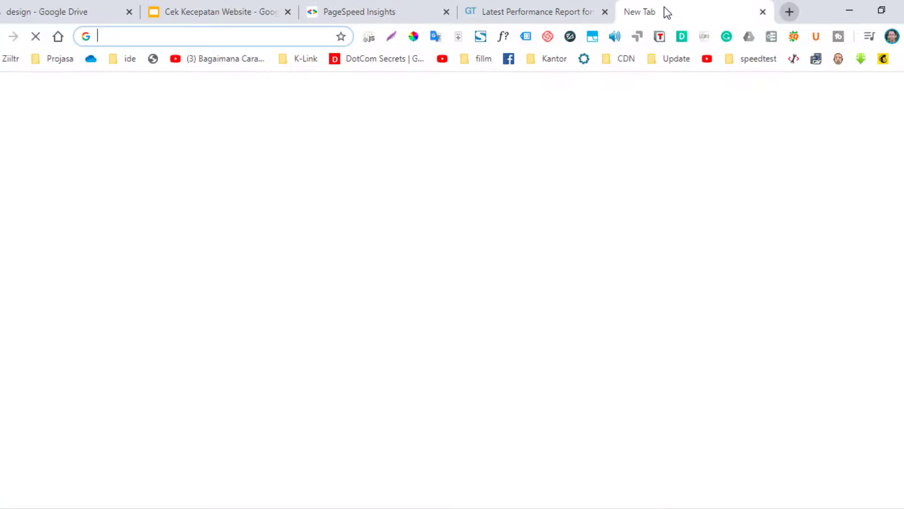
{"action": "left_click", "coordinate": [396, 10]}
{"action": "scroll", "coordinate": [471, 199], "scroll_direction": "down", "scroll_amount": 2}
{"action": "scroll", "coordinate": [471, 199], "scroll_direction": "down", "scroll_amount": 3}
{"action": "scroll", "coordinate": [452, 202], "scroll_direction": "up", "scroll_amount": 4}
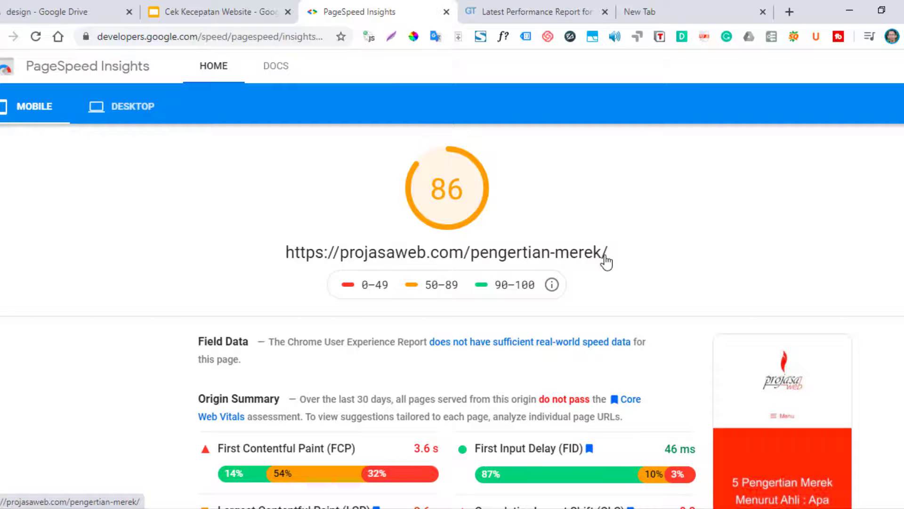
{"action": "scroll", "coordinate": [537, 272], "scroll_direction": "up", "scroll_amount": 2}
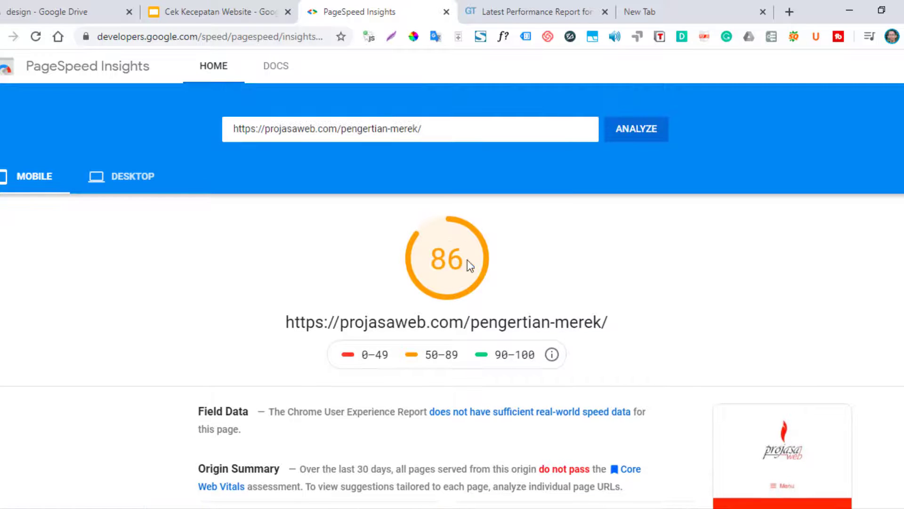
{"action": "scroll", "coordinate": [454, 242], "scroll_direction": "down", "scroll_amount": 5}
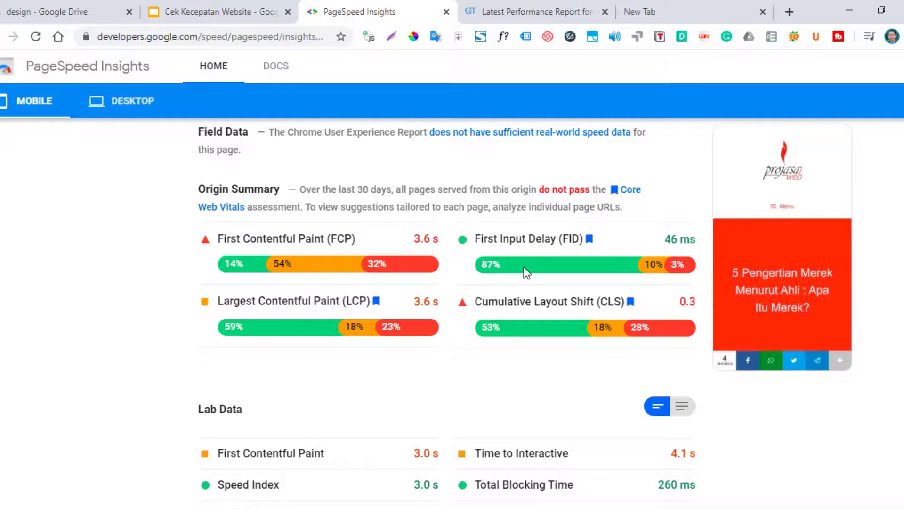
{"action": "mouse_move", "coordinate": [524, 267]}
{"action": "scroll", "coordinate": [460, 264], "scroll_direction": "down", "scroll_amount": 5}
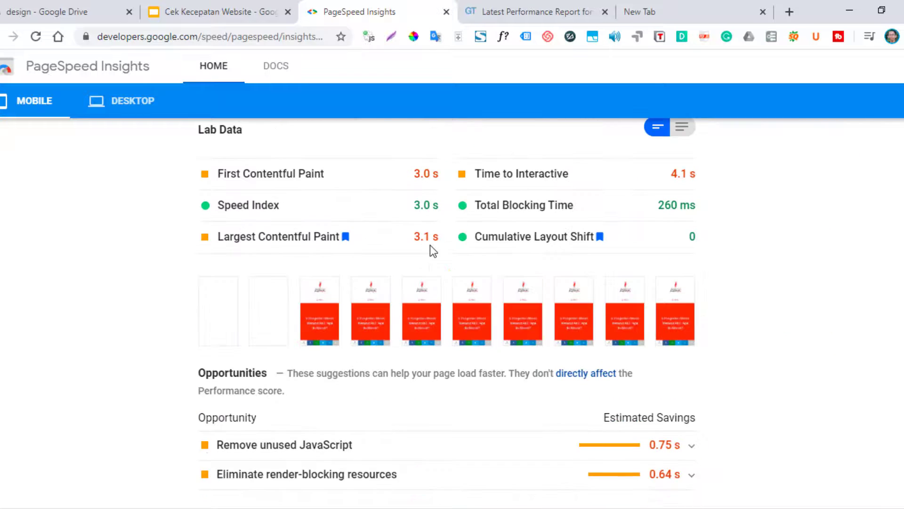
{"action": "scroll", "coordinate": [431, 250], "scroll_direction": "down", "scroll_amount": 4}
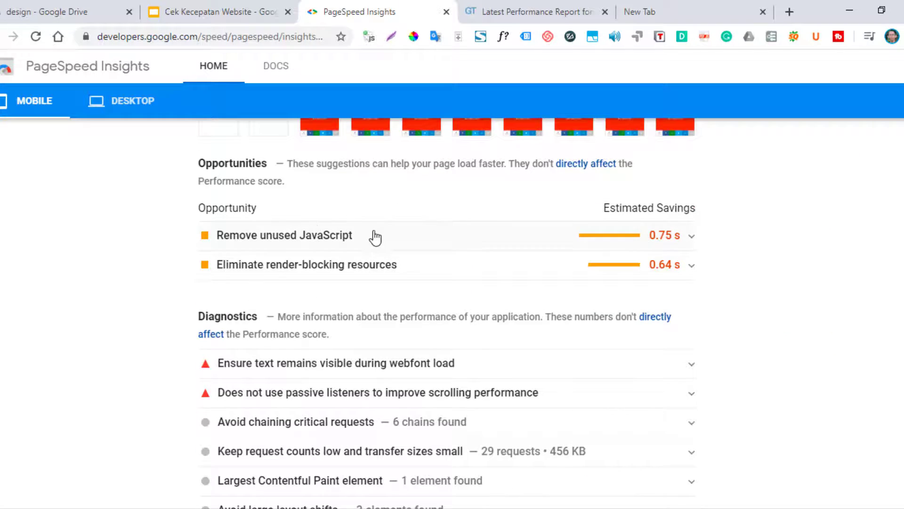
Step: Expand the Remove unused JavaScript and Eliminate render-blocking resources opportunities to show their details
{"action": "left_click", "coordinate": [414, 234]}
{"action": "scroll", "coordinate": [414, 234], "scroll_direction": "down", "scroll_amount": 5}
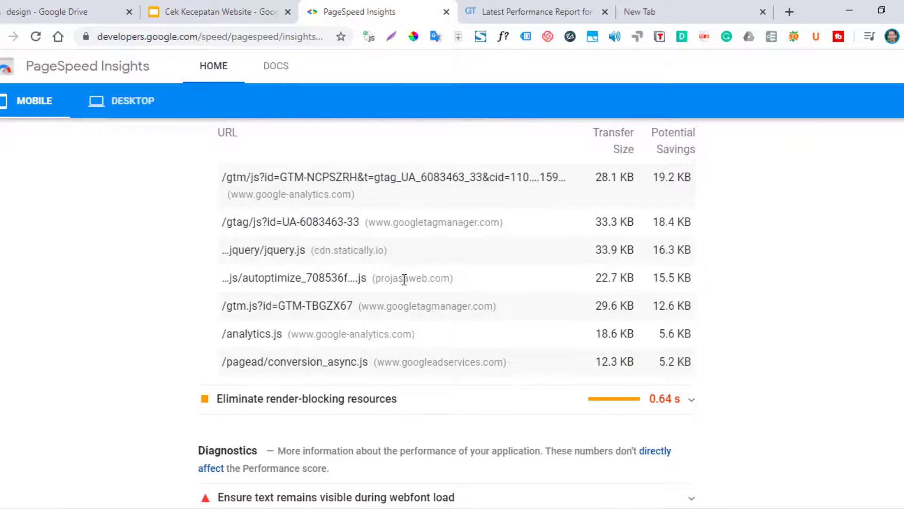
{"action": "scroll", "coordinate": [397, 277], "scroll_direction": "down", "scroll_amount": 4}
{"action": "left_click", "coordinate": [370, 190]}
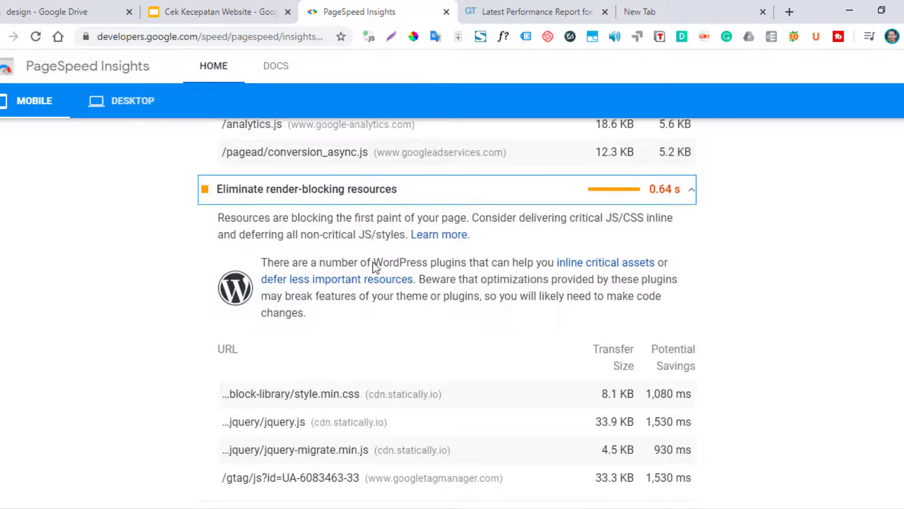
Step: Examine the advice and the affected URLs listed under the two expanded opportunities
{"action": "scroll", "coordinate": [374, 264], "scroll_direction": "down", "scroll_amount": 7}
{"action": "scroll", "coordinate": [337, 239], "scroll_direction": "up", "scroll_amount": 7}
{"action": "scroll", "coordinate": [400, 306], "scroll_direction": "up", "scroll_amount": 6}
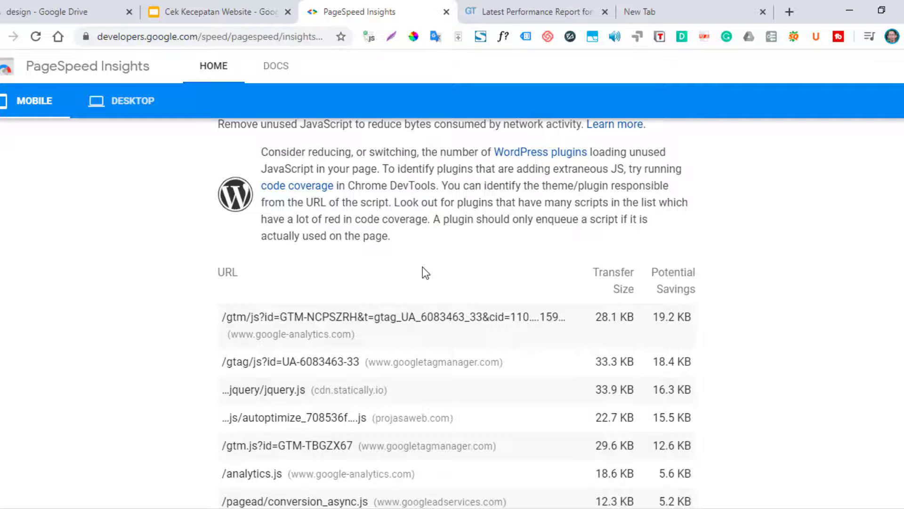
{"action": "scroll", "coordinate": [422, 266], "scroll_direction": "down", "scroll_amount": 4}
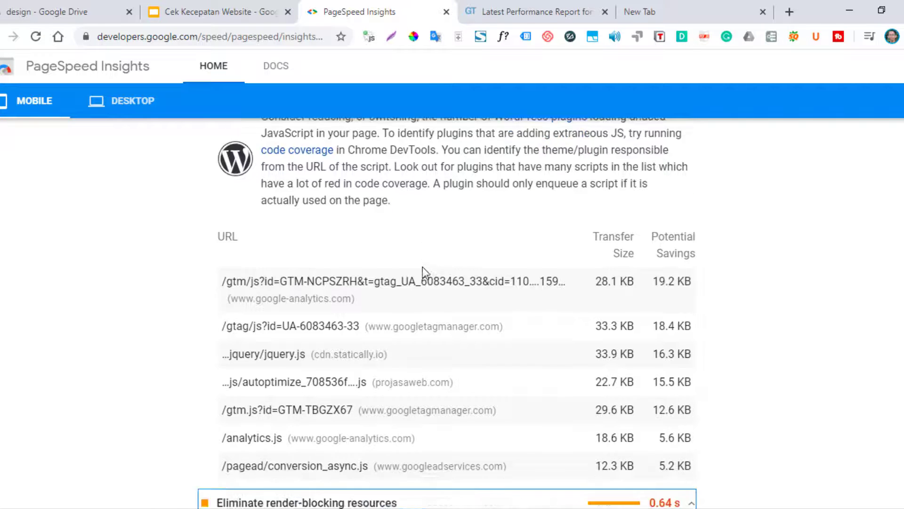
{"action": "scroll", "coordinate": [399, 281], "scroll_direction": "up", "scroll_amount": 4}
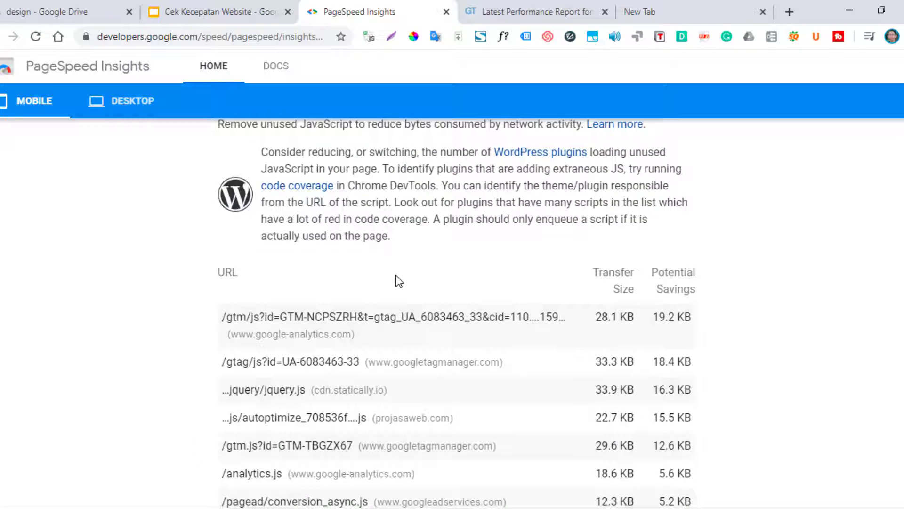
{"action": "scroll", "coordinate": [398, 281], "scroll_direction": "up", "scroll_amount": 3}
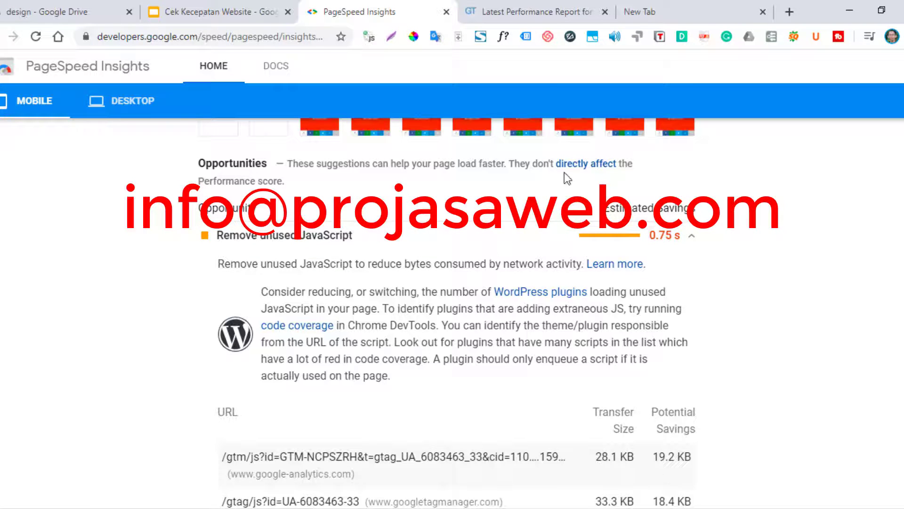
{"action": "scroll", "coordinate": [490, 256], "scroll_direction": "down", "scroll_amount": 5}
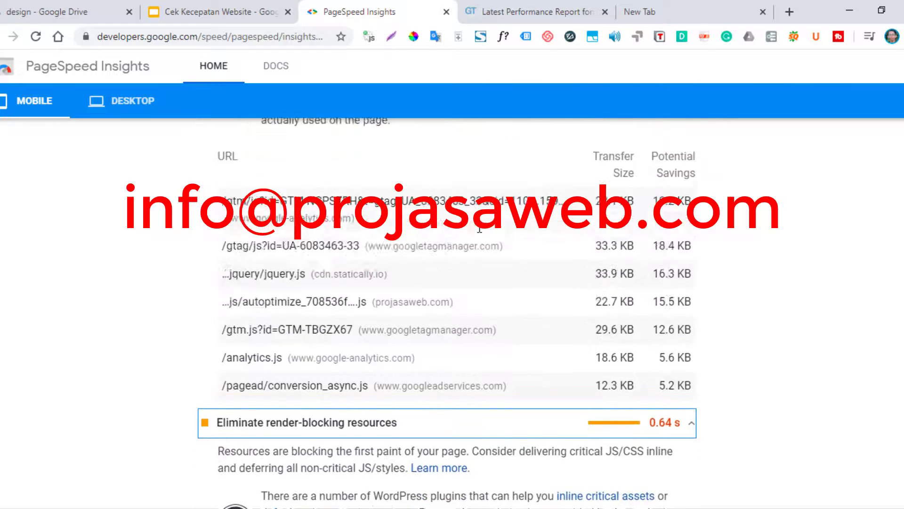
{"action": "scroll", "coordinate": [491, 256], "scroll_direction": "up", "scroll_amount": 5}
{"action": "scroll", "coordinate": [371, 186], "scroll_direction": "up", "scroll_amount": 3}
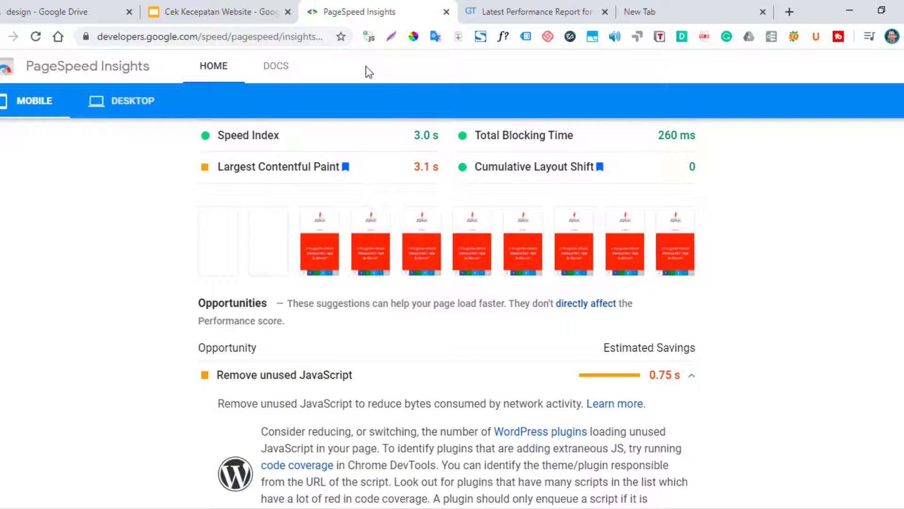
Step: Review the overall mobile score and compare the Origin Summary metrics with the Lab Data metrics
{"action": "scroll", "coordinate": [572, 236], "scroll_direction": "up", "scroll_amount": 10}
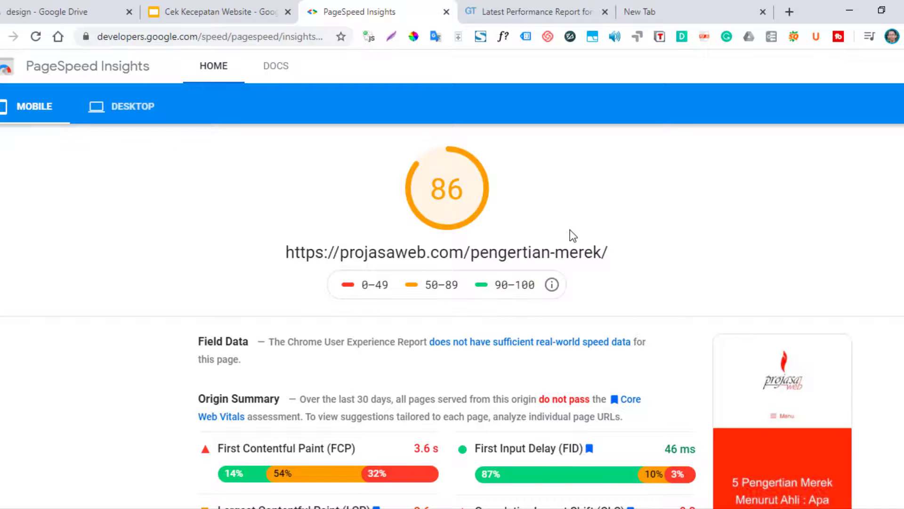
{"action": "scroll", "coordinate": [572, 233], "scroll_direction": "down", "scroll_amount": 7}
{"action": "scroll", "coordinate": [416, 231], "scroll_direction": "up", "scroll_amount": 4}
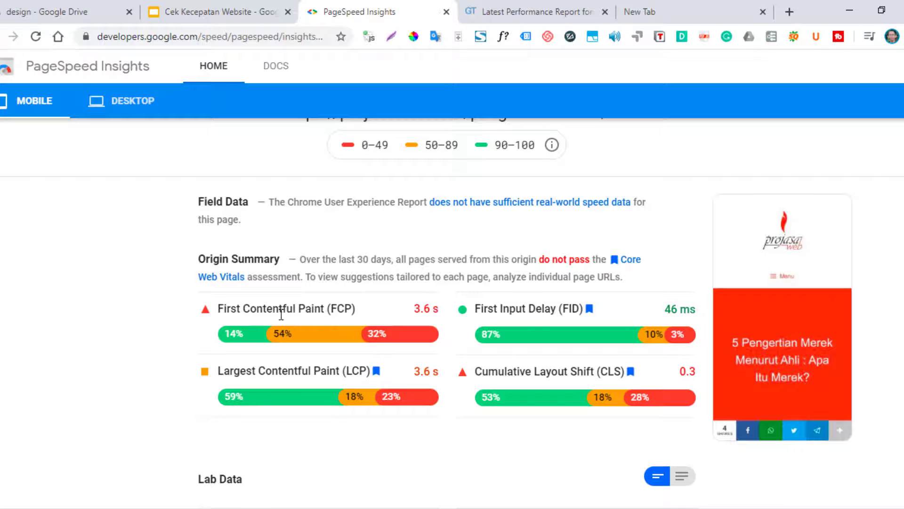
{"action": "scroll", "coordinate": [283, 315], "scroll_direction": "down", "scroll_amount": 5}
{"action": "scroll", "coordinate": [303, 256], "scroll_direction": "up", "scroll_amount": 4}
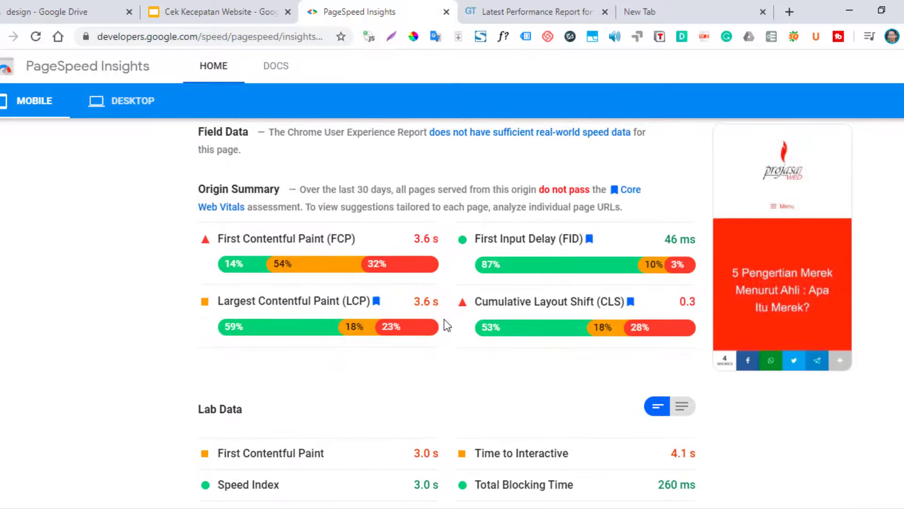
{"action": "scroll", "coordinate": [538, 275], "scroll_direction": "down", "scroll_amount": 3}
{"action": "scroll", "coordinate": [462, 321], "scroll_direction": "up", "scroll_amount": 5}
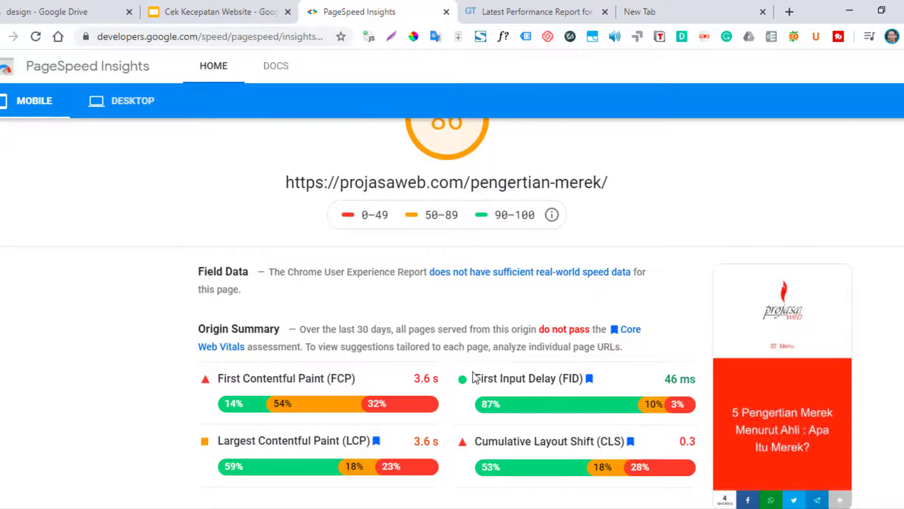
{"action": "scroll", "coordinate": [461, 344], "scroll_direction": "down", "scroll_amount": 4}
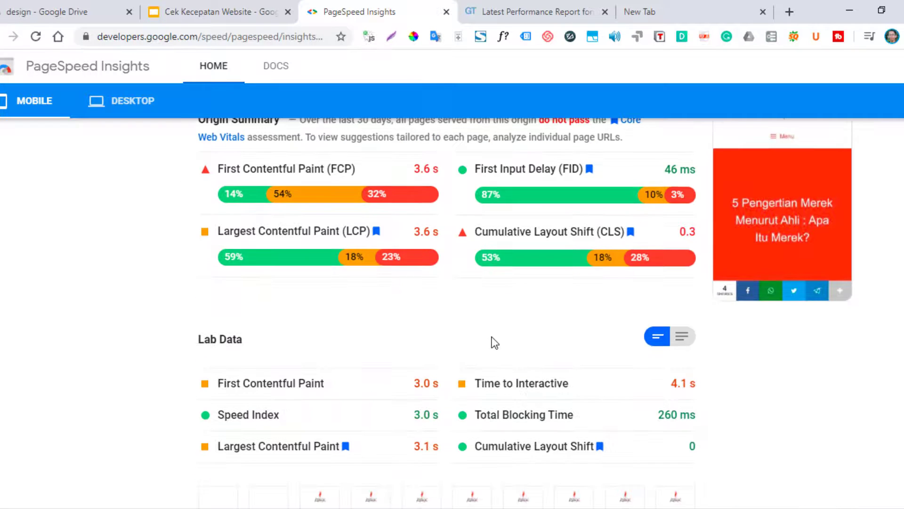
{"action": "scroll", "coordinate": [490, 338], "scroll_direction": "down", "scroll_amount": 4}
{"action": "scroll", "coordinate": [471, 330], "scroll_direction": "up", "scroll_amount": 3}
Step: Collapse the Remove unused JavaScript and Eliminate render-blocking resources details in the Opportunities section
{"action": "scroll", "coordinate": [474, 336], "scroll_direction": "down", "scroll_amount": 5}
{"action": "scroll", "coordinate": [427, 332], "scroll_direction": "down", "scroll_amount": 4}
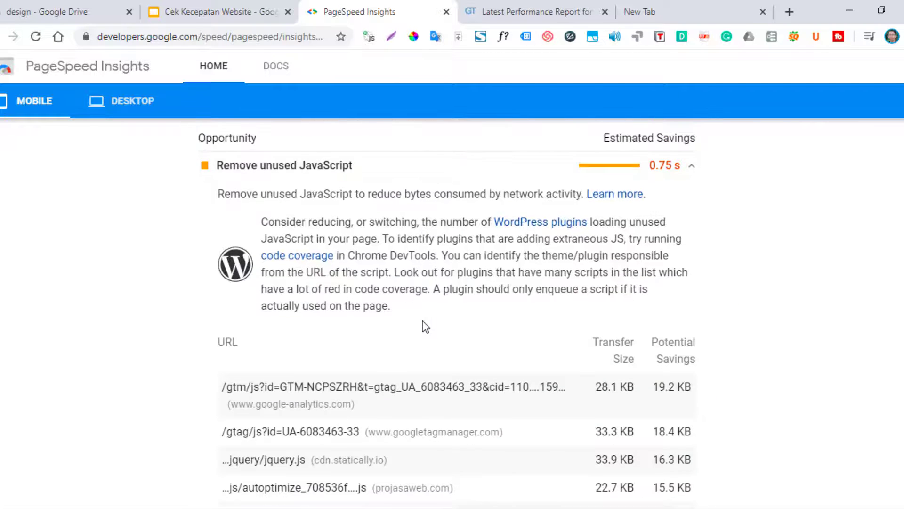
{"action": "left_click", "coordinate": [691, 173]}
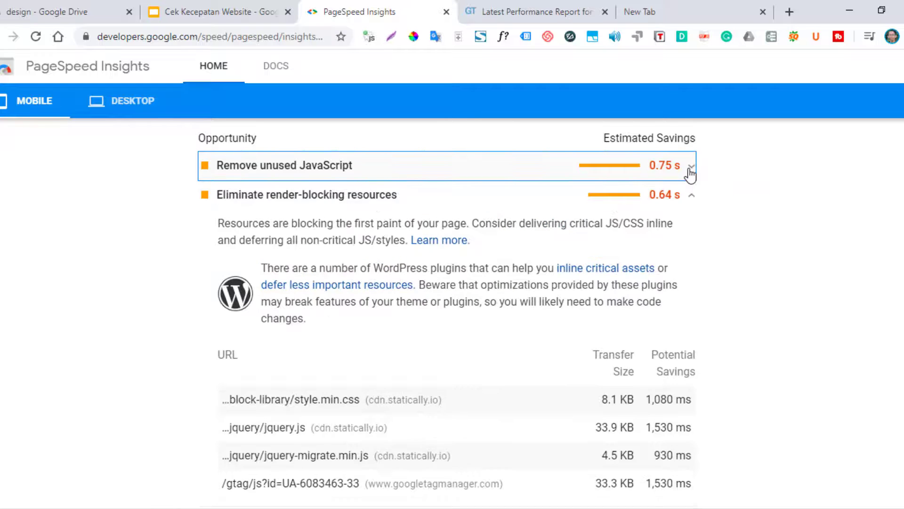
{"action": "left_click", "coordinate": [691, 197]}
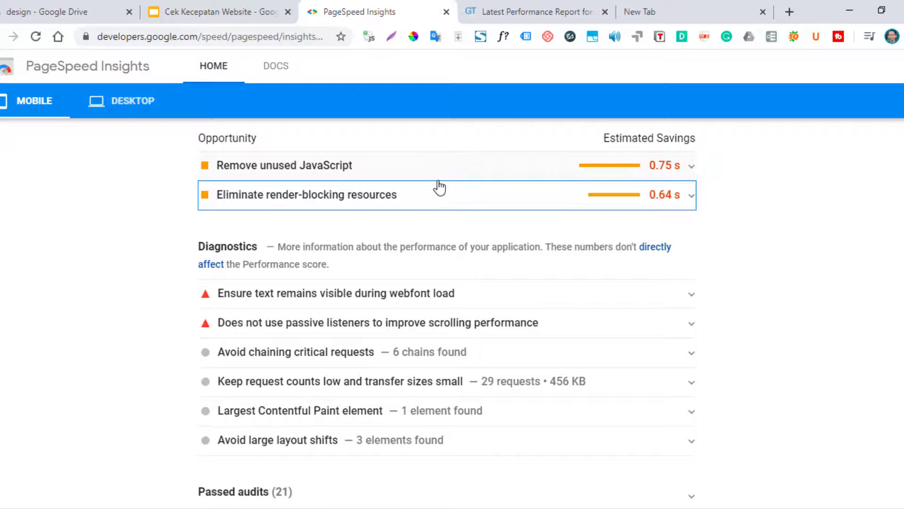
Step: Expand the Eliminate render-blocking resources opportunity again, look through its advice and affected URLs, and collapse it
{"action": "scroll", "coordinate": [244, 177], "scroll_direction": "up", "scroll_amount": 3}
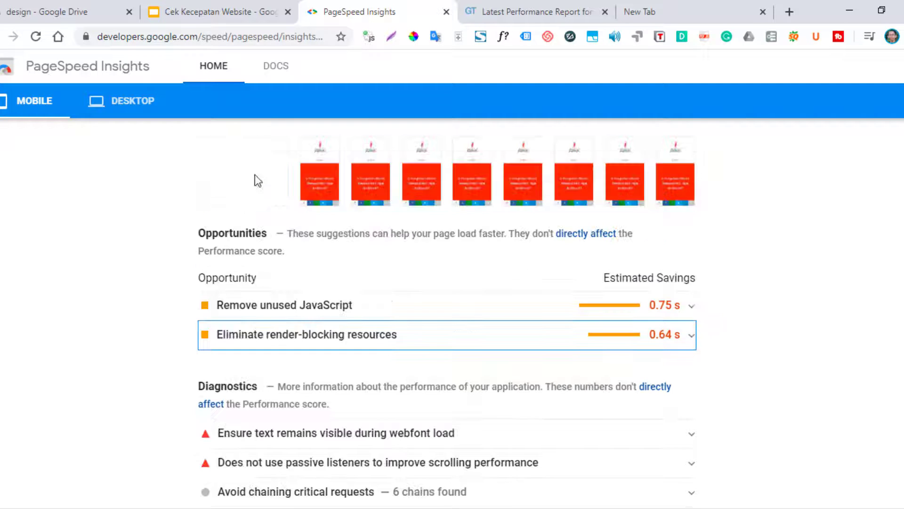
{"action": "scroll", "coordinate": [417, 268], "scroll_direction": "down", "scroll_amount": 4}
{"action": "scroll", "coordinate": [407, 257], "scroll_direction": "up", "scroll_amount": 3}
{"action": "left_click", "coordinate": [408, 262]}
{"action": "scroll", "coordinate": [403, 258], "scroll_direction": "down", "scroll_amount": 4}
{"action": "scroll", "coordinate": [424, 252], "scroll_direction": "up", "scroll_amount": 4}
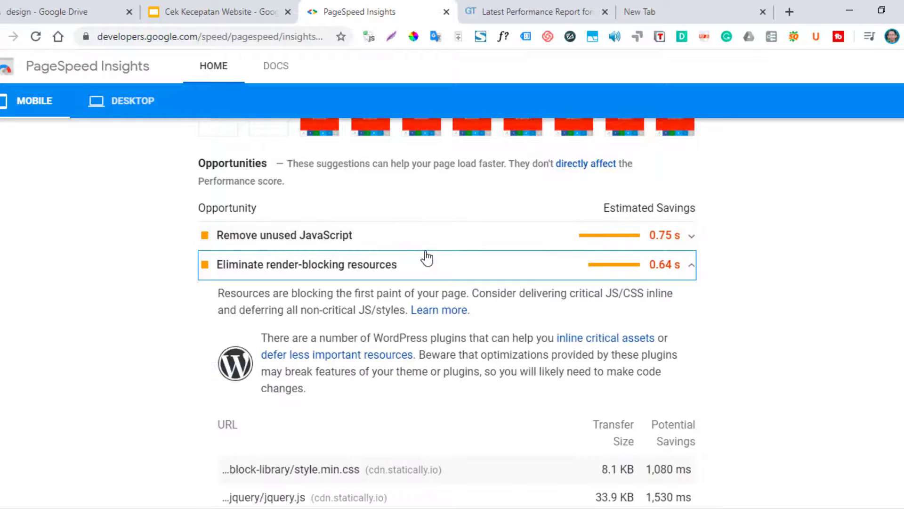
{"action": "left_click", "coordinate": [431, 266]}
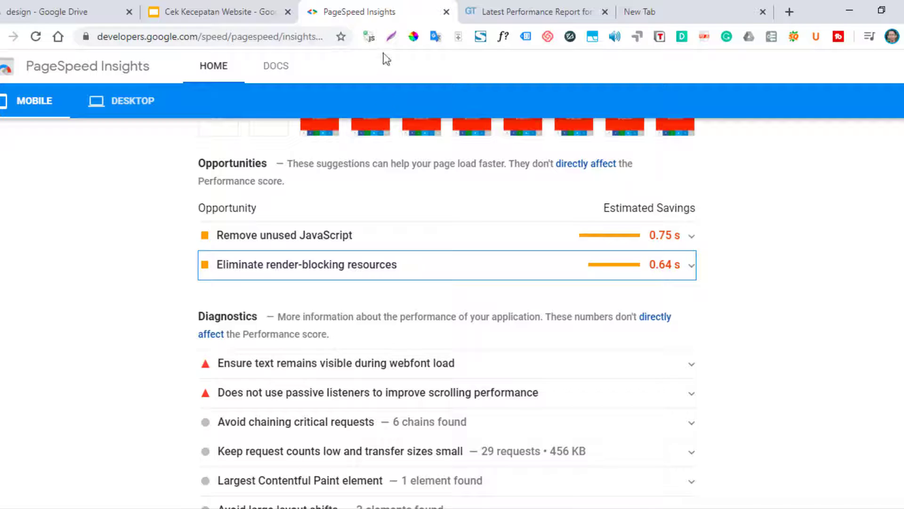
Step: Switch to the GTmetrix report and examine the request timings in its waterfall chart
{"action": "left_click", "coordinate": [524, 8]}
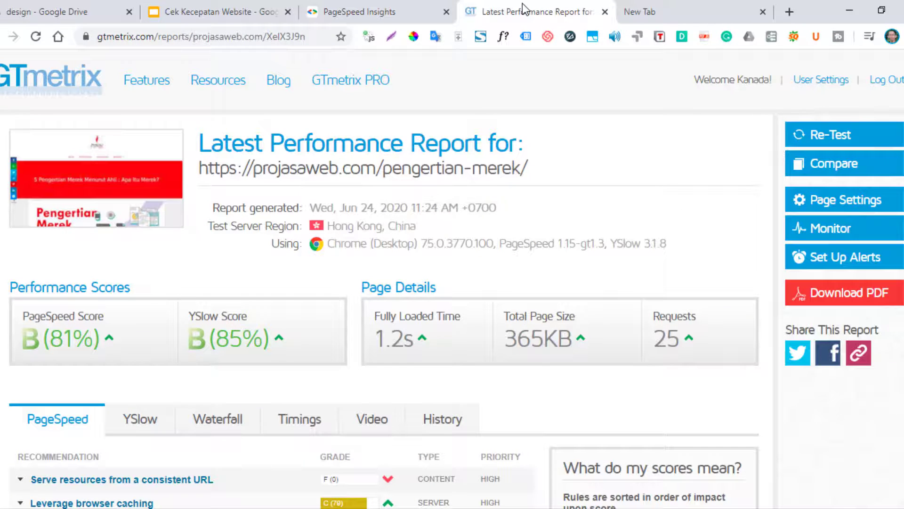
{"action": "scroll", "coordinate": [340, 177], "scroll_direction": "down", "scroll_amount": 7}
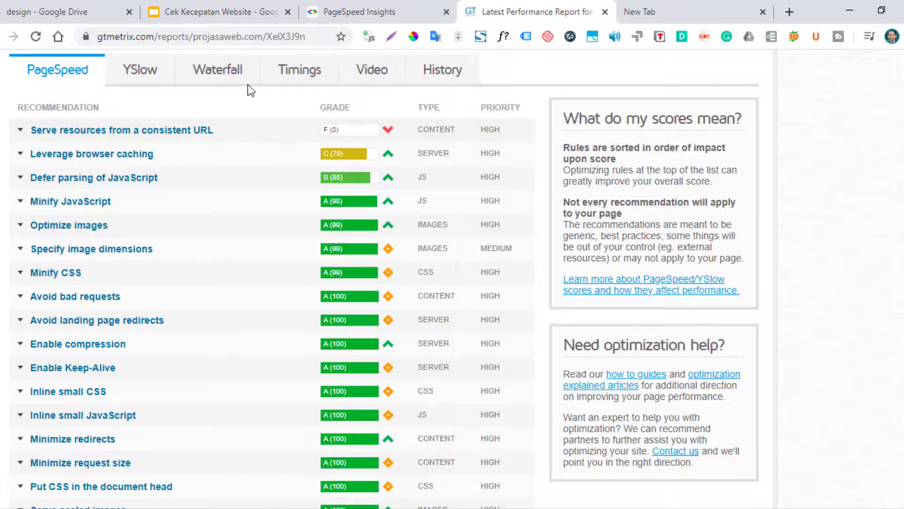
{"action": "left_click", "coordinate": [216, 72]}
{"action": "mouse_move", "coordinate": [382, 238]}
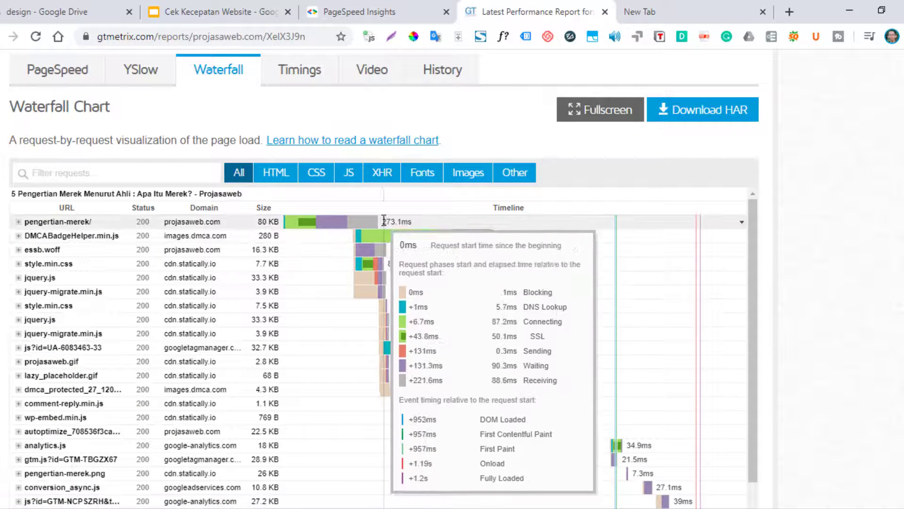
{"action": "scroll", "coordinate": [337, 206], "scroll_direction": "down", "scroll_amount": 1}
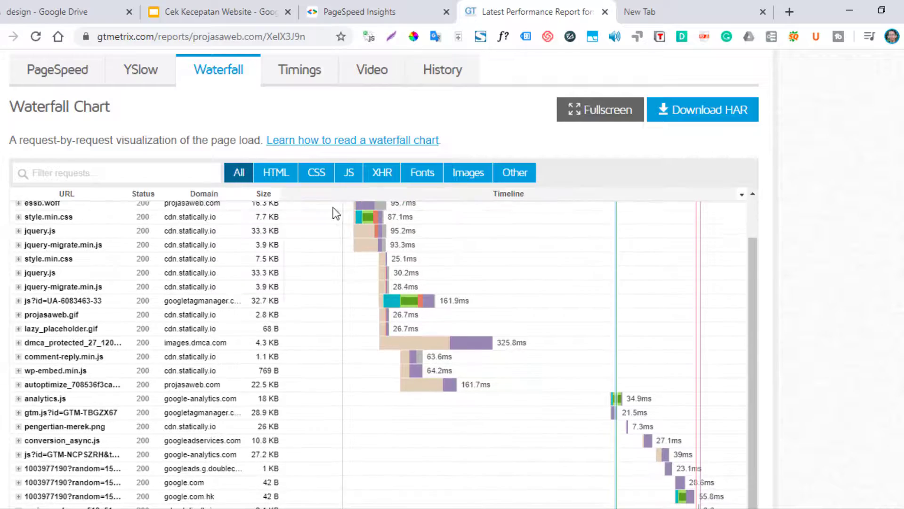
{"action": "scroll", "coordinate": [280, 286], "scroll_direction": "up", "scroll_amount": 3}
{"action": "scroll", "coordinate": [270, 289], "scroll_direction": "down", "scroll_amount": 6}
{"action": "scroll", "coordinate": [268, 292], "scroll_direction": "up", "scroll_amount": 8}
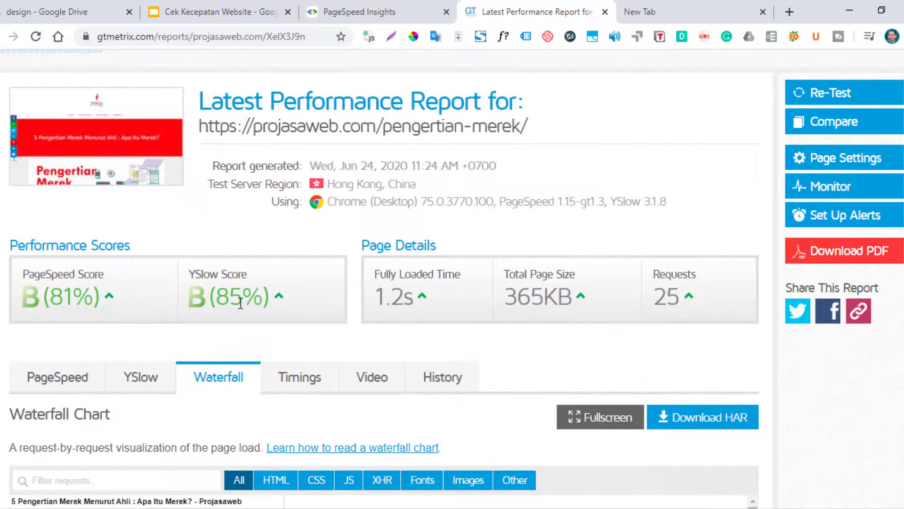
Step: Expand the Serve resources from a consistent URL and Leverage browser caching recommendations in the PageSpeed results and look through their listed resources
{"action": "scroll", "coordinate": [250, 306], "scroll_direction": "down", "scroll_amount": 4}
{"action": "left_click", "coordinate": [75, 168]}
{"action": "left_click", "coordinate": [231, 228]}
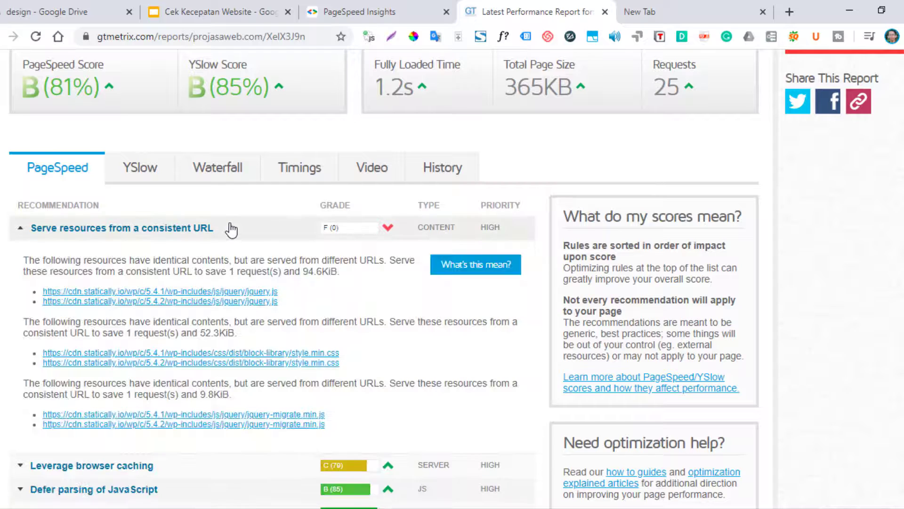
{"action": "scroll", "coordinate": [231, 245], "scroll_direction": "down", "scroll_amount": 5}
{"action": "scroll", "coordinate": [221, 212], "scroll_direction": "up", "scroll_amount": 3}
{"action": "left_click", "coordinate": [205, 328]}
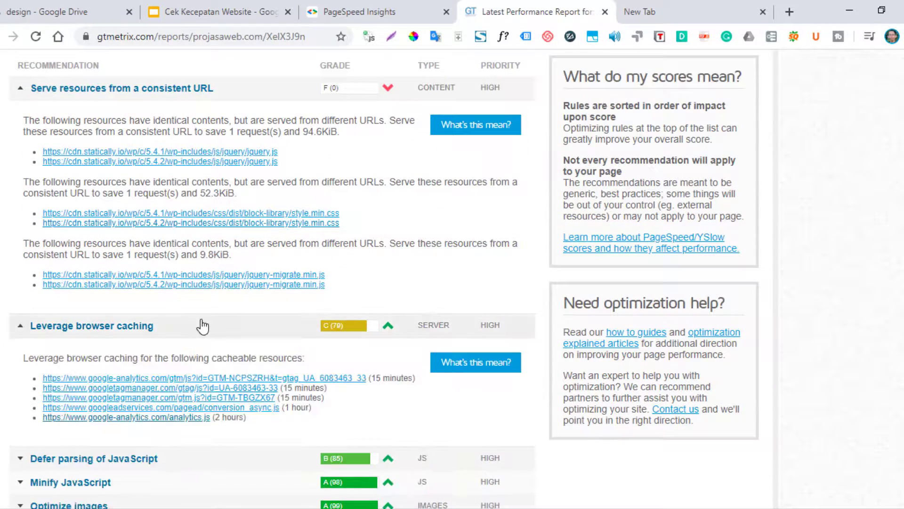
{"action": "scroll", "coordinate": [203, 283], "scroll_direction": "down", "scroll_amount": 9}
{"action": "scroll", "coordinate": [212, 235], "scroll_direction": "up", "scroll_amount": 8}
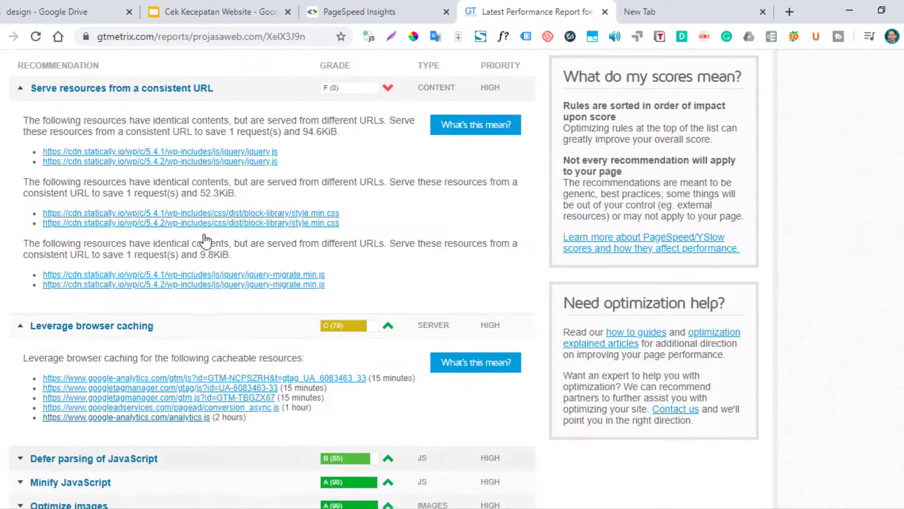
{"action": "scroll", "coordinate": [283, 240], "scroll_direction": "up", "scroll_amount": 10}
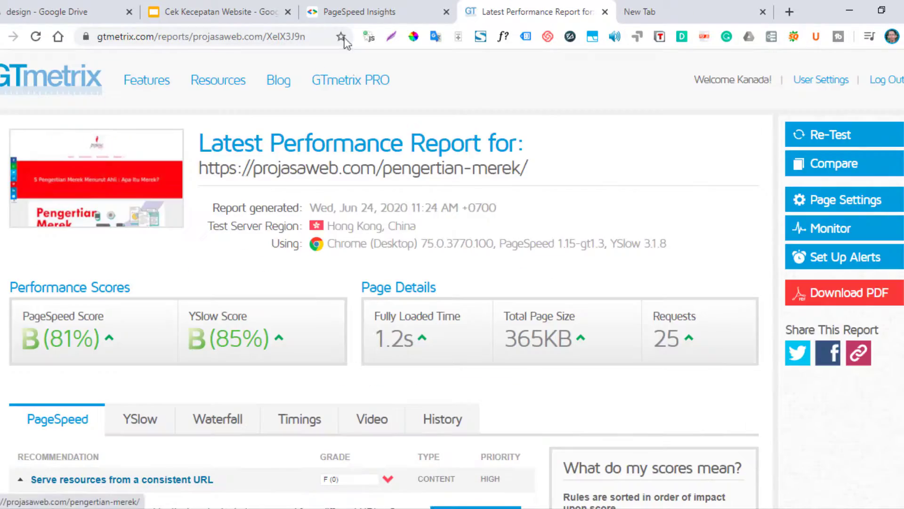
Step: Return to the PageSpeed Insights report and review its mobile score, Origin Summary and Lab Data metrics
{"action": "left_click", "coordinate": [381, 9]}
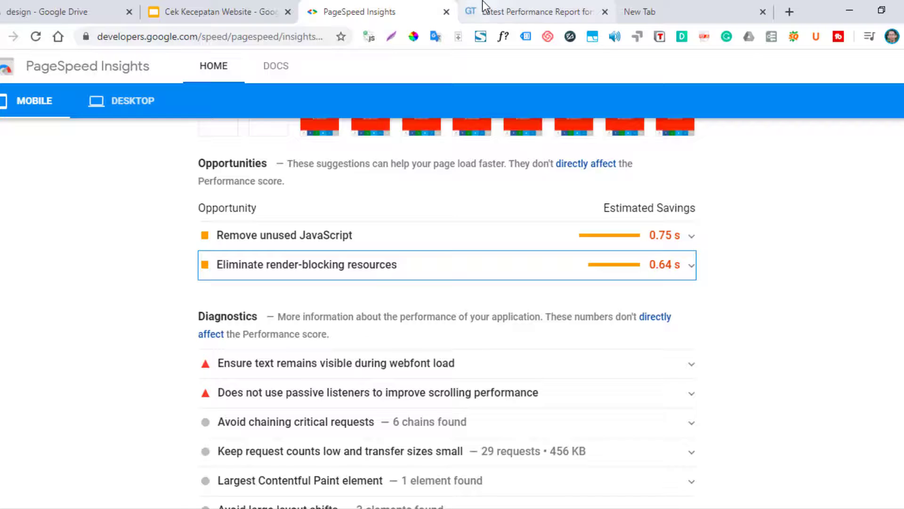
{"action": "scroll", "coordinate": [480, 189], "scroll_direction": "up", "scroll_amount": 10}
{"action": "scroll", "coordinate": [478, 204], "scroll_direction": "up", "scroll_amount": 5}
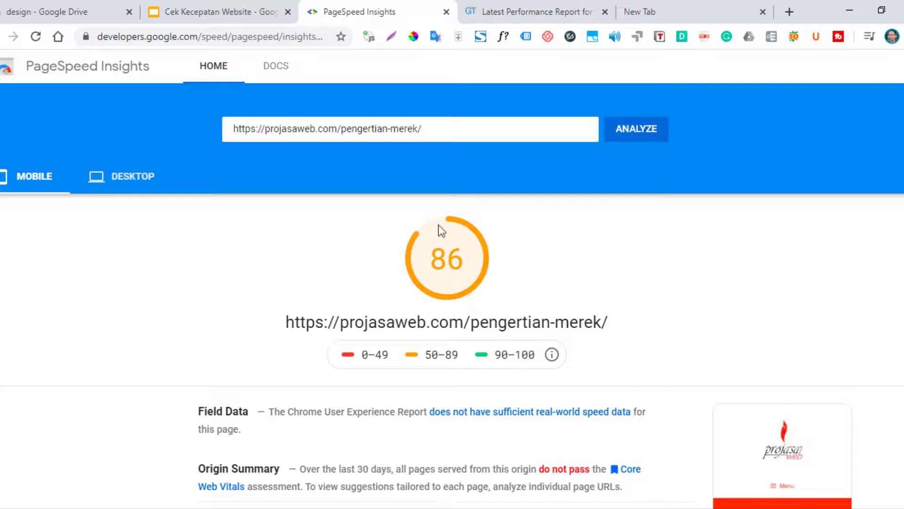
{"action": "scroll", "coordinate": [487, 255], "scroll_direction": "down", "scroll_amount": 4}
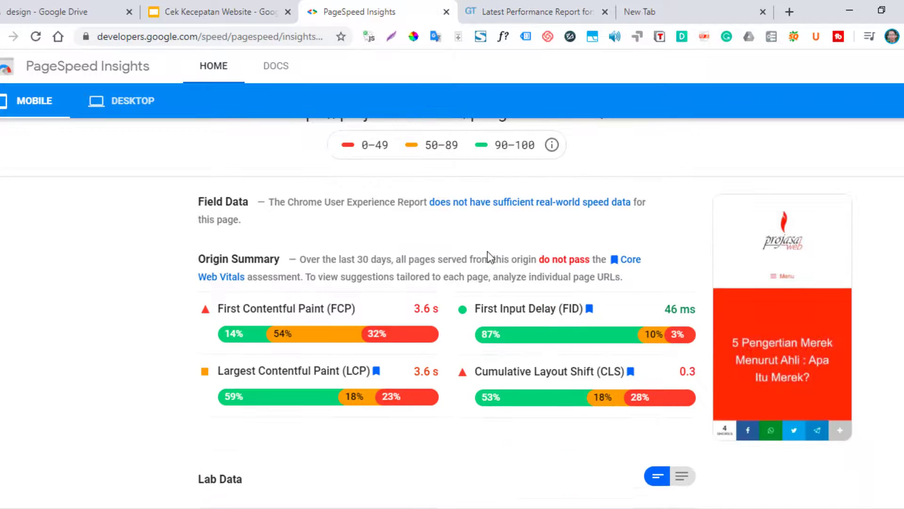
{"action": "scroll", "coordinate": [480, 237], "scroll_direction": "down", "scroll_amount": 4}
{"action": "scroll", "coordinate": [478, 298], "scroll_direction": "up", "scroll_amount": 2}
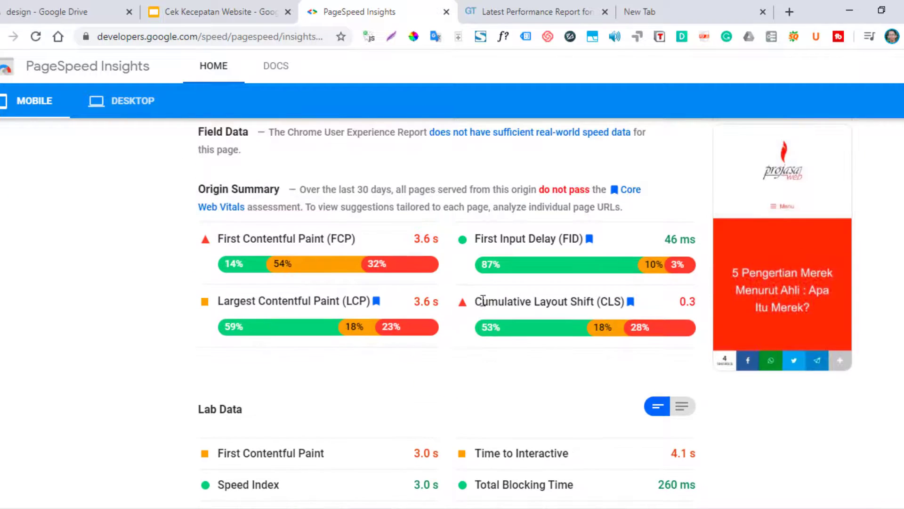
{"action": "scroll", "coordinate": [484, 298], "scroll_direction": "down", "scroll_amount": 3}
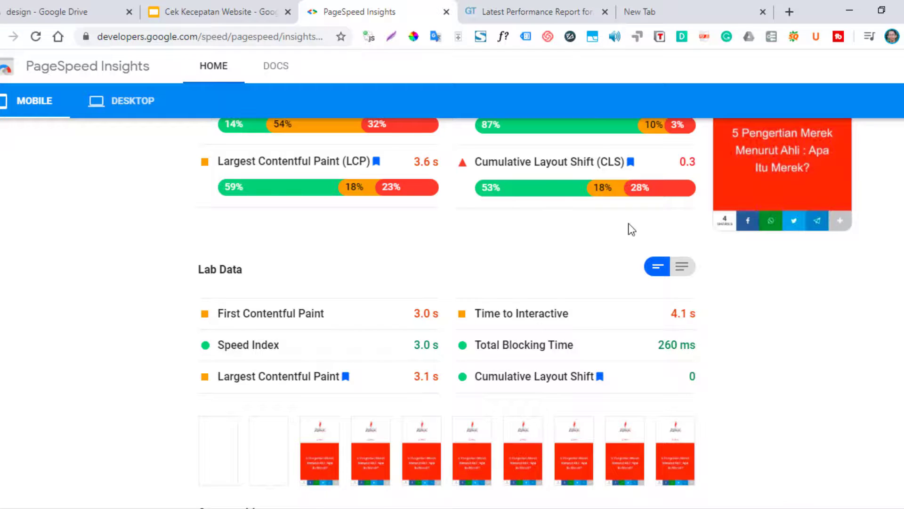
Step: Switch back to the GTmetrix report and review its performance scores and page details
{"action": "left_click", "coordinate": [526, 15]}
{"action": "scroll", "coordinate": [405, 174], "scroll_direction": "down", "scroll_amount": 4}
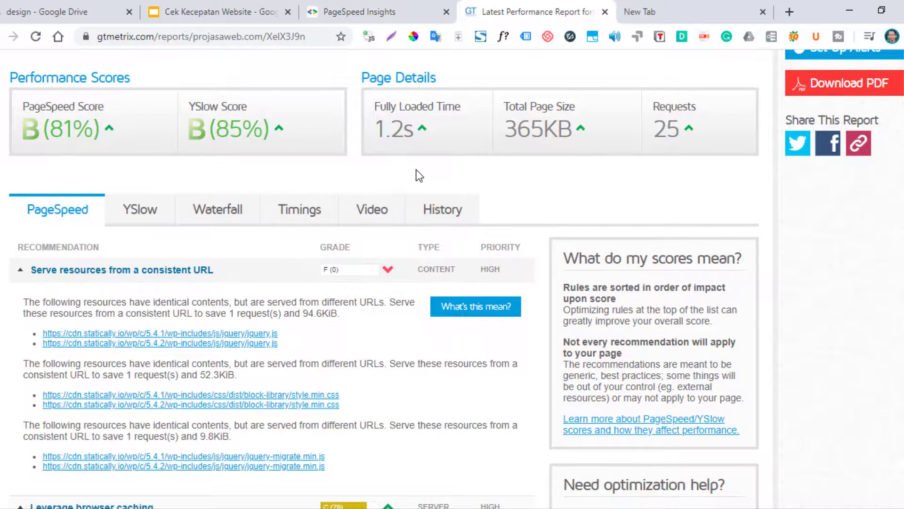
{"action": "scroll", "coordinate": [419, 176], "scroll_direction": "up", "scroll_amount": 3}
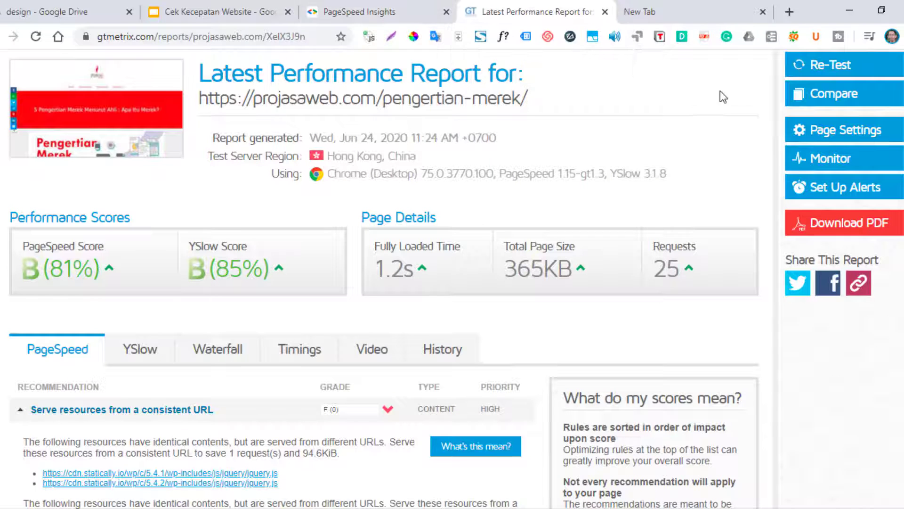
{"action": "scroll", "coordinate": [521, 249], "scroll_direction": "up", "scroll_amount": 2}
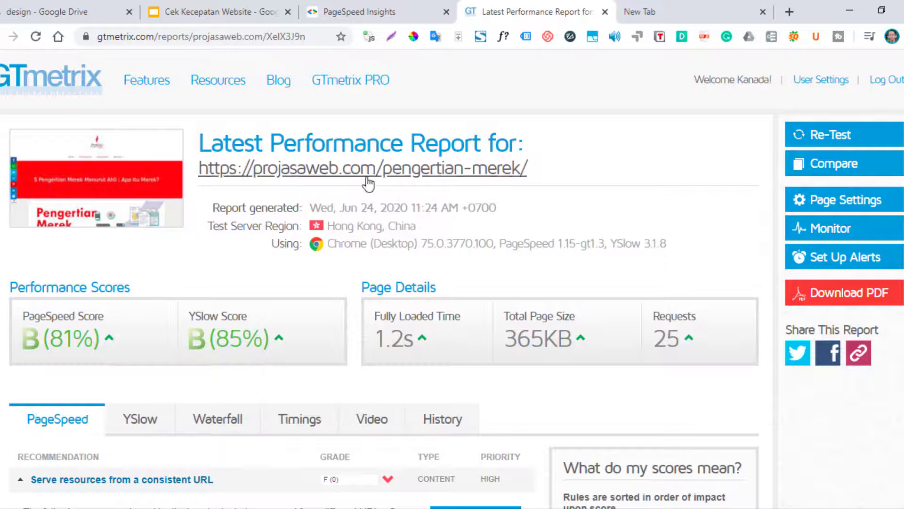
{"action": "left_click", "coordinate": [73, 84]}
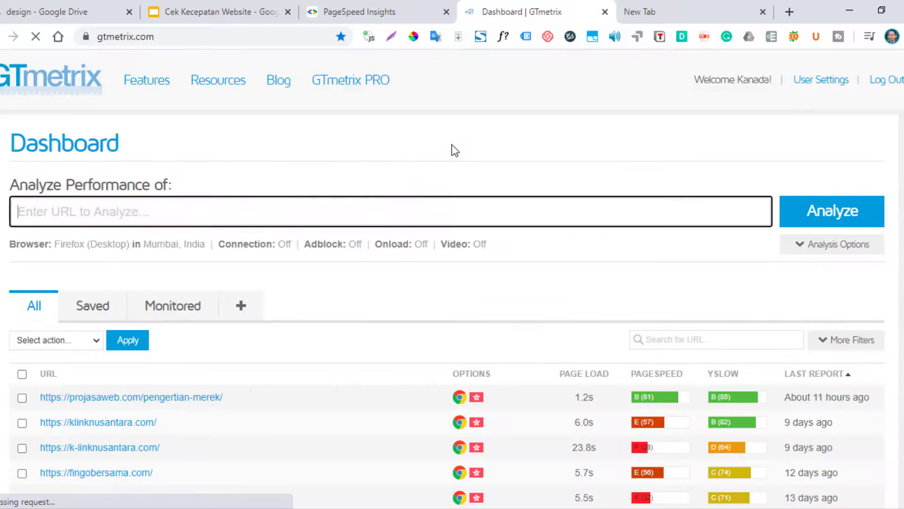
{"action": "left_click", "coordinate": [329, 210]}
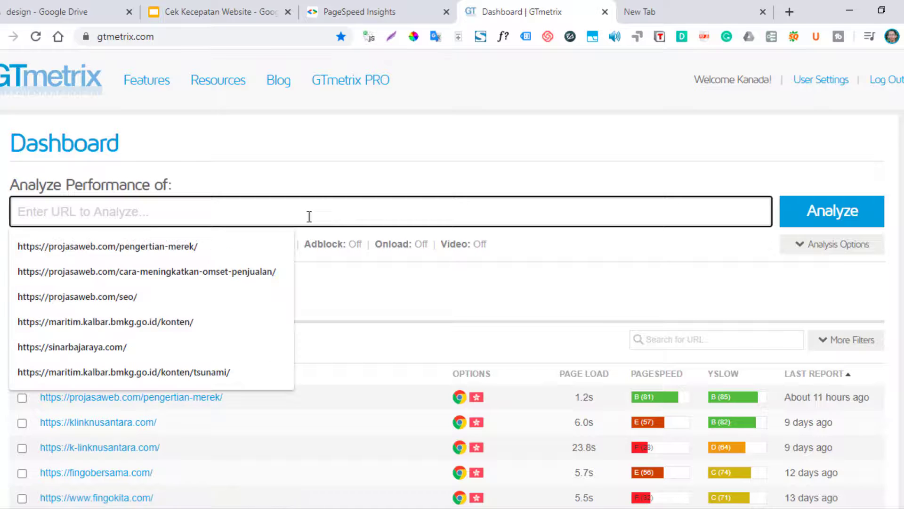
{"action": "left_click", "coordinate": [244, 245]}
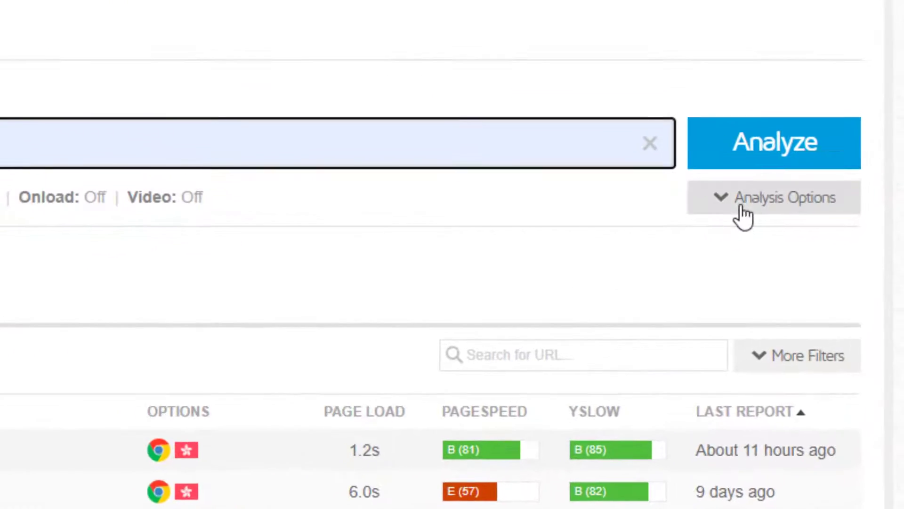
Step: Set the analysis options to test from Hong Kong, China using Chrome (Desktop), and start the analysis
{"action": "left_click", "coordinate": [809, 244]}
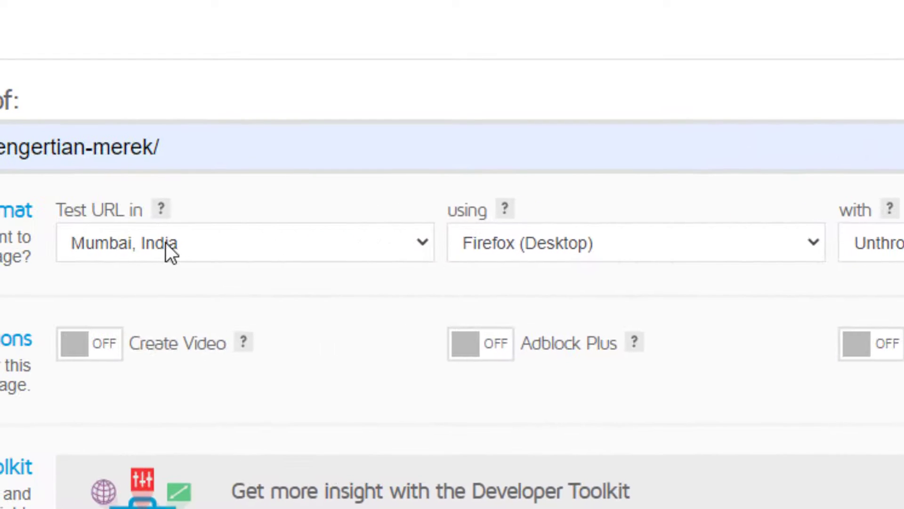
{"action": "left_click", "coordinate": [166, 242]}
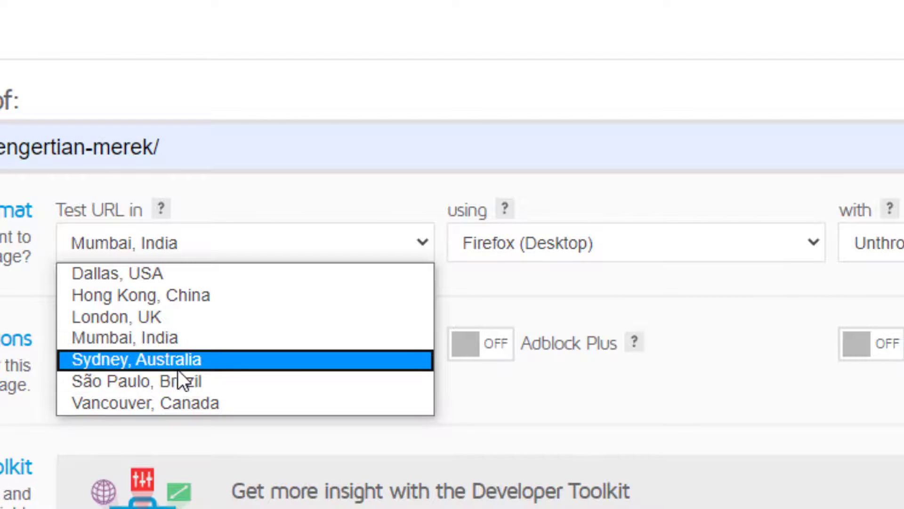
{"action": "left_click", "coordinate": [151, 296]}
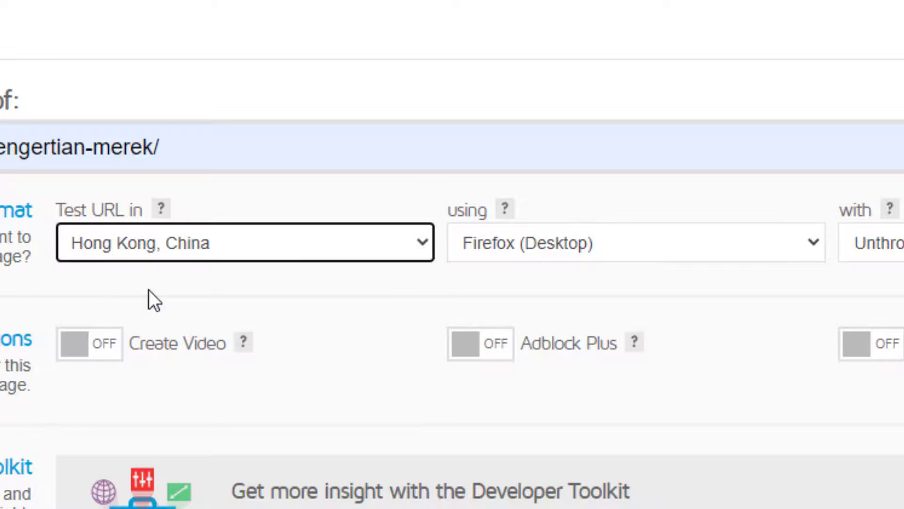
{"action": "left_click", "coordinate": [477, 230]}
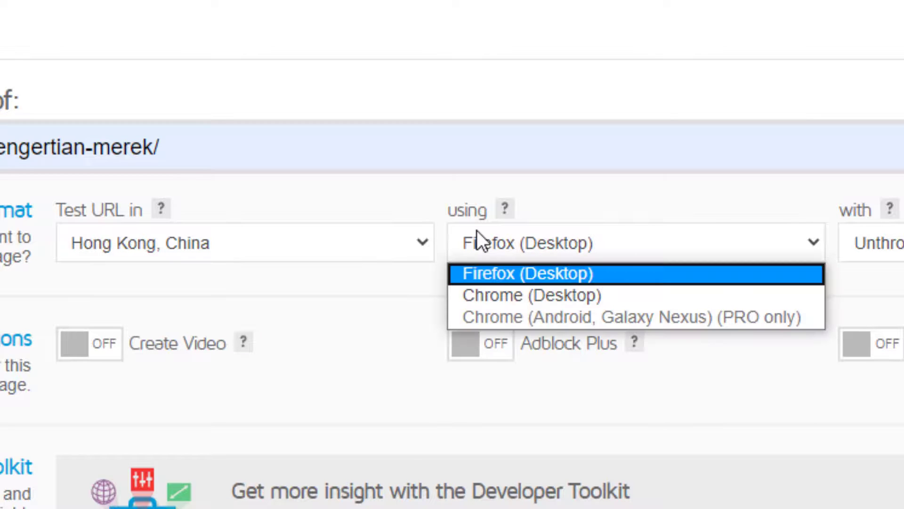
{"action": "left_click", "coordinate": [507, 291]}
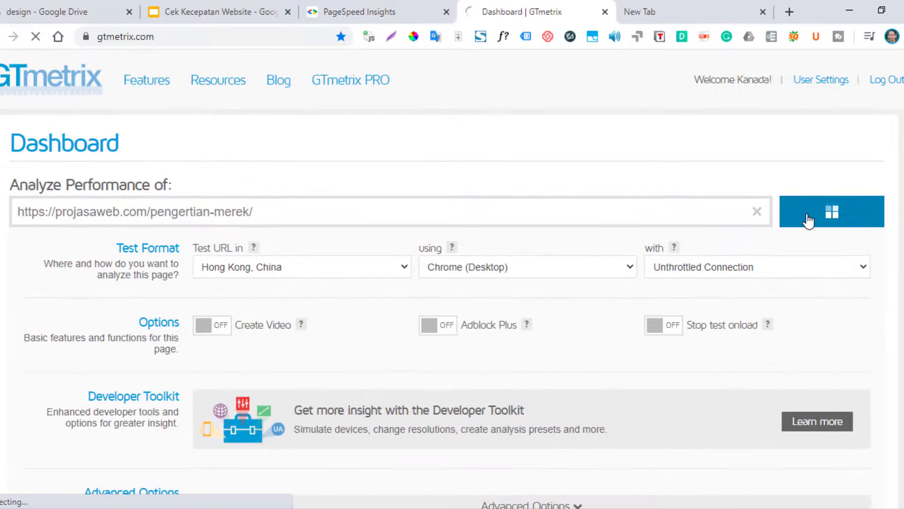
{"action": "left_click", "coordinate": [897, 194]}
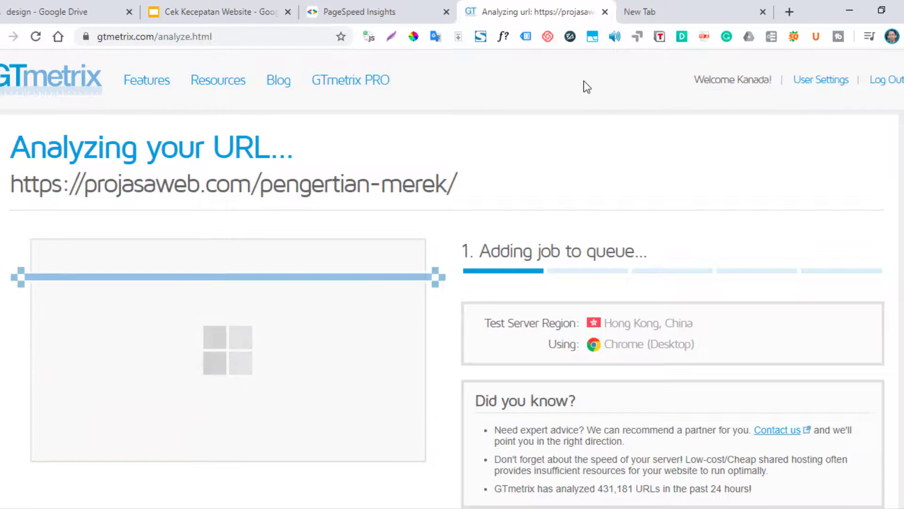
Step: Open the WebPageTest site, webpagetest.org, in the empty browser tab
{"action": "left_click", "coordinate": [646, 12]}
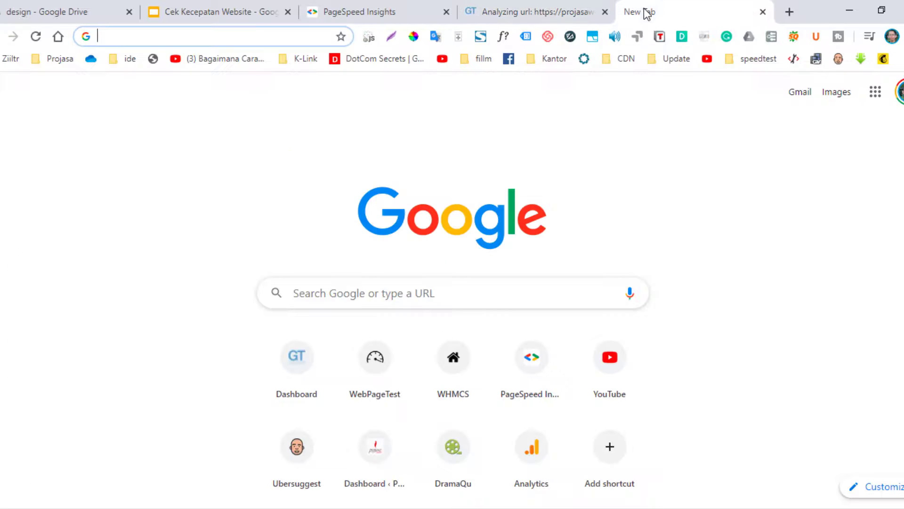
{"action": "left_click", "coordinate": [274, 36]}
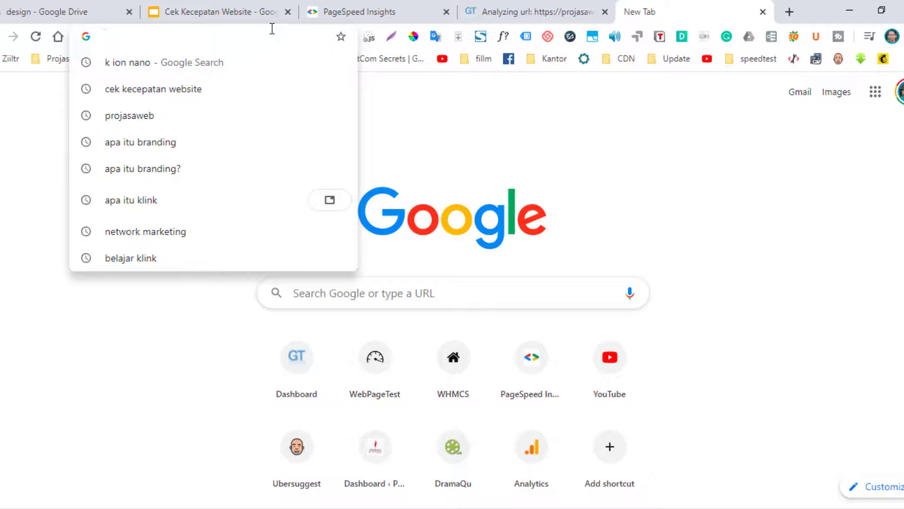
{"action": "type", "text": "we"}
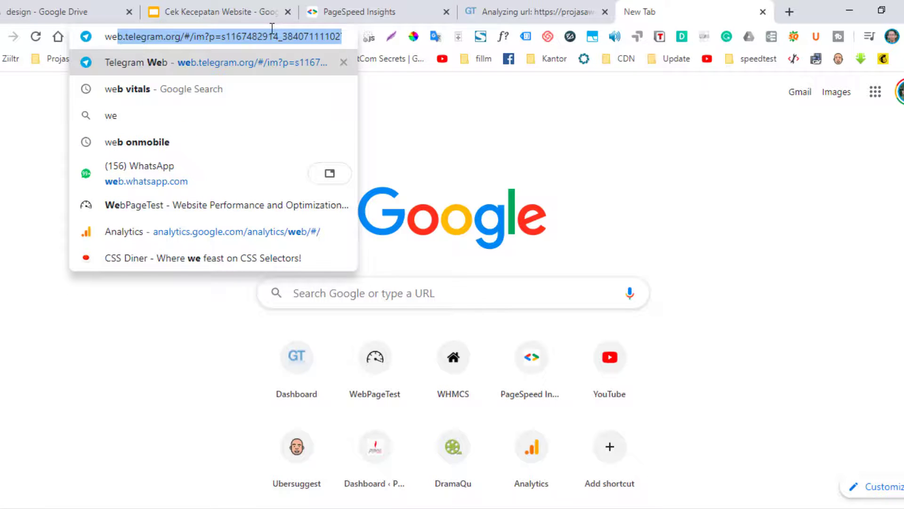
{"action": "left_click", "coordinate": [226, 205]}
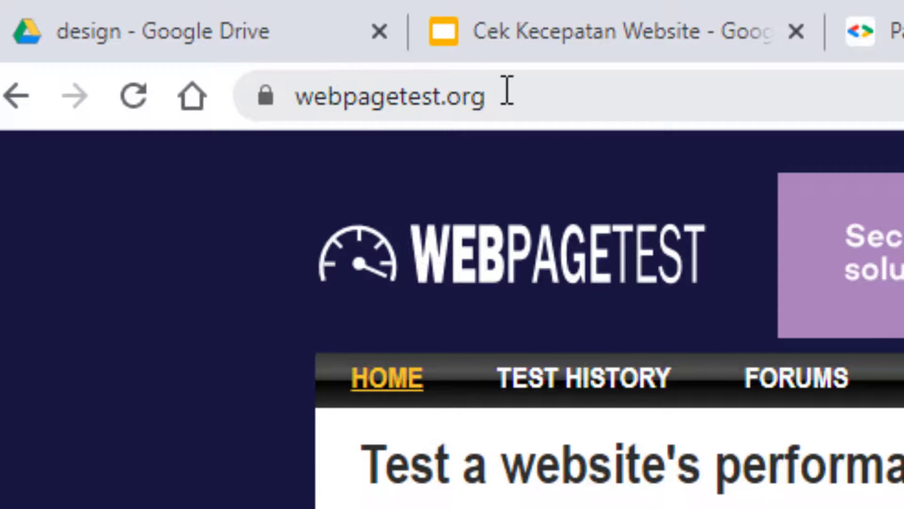
Step: Look over the new GTmetrix report and return to the WebPageTest page
{"action": "key", "text": "ctrl+Tab"}
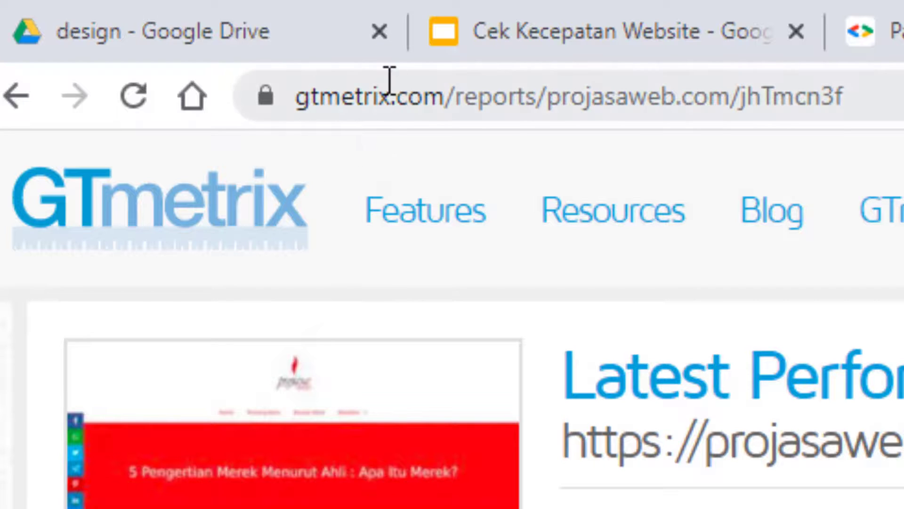
{"action": "scroll", "coordinate": [856, 302], "scroll_direction": "down", "scroll_amount": 5}
{"action": "scroll", "coordinate": [856, 302], "scroll_direction": "up", "scroll_amount": 5}
{"action": "key", "text": "ctrl+shift+Tab"}
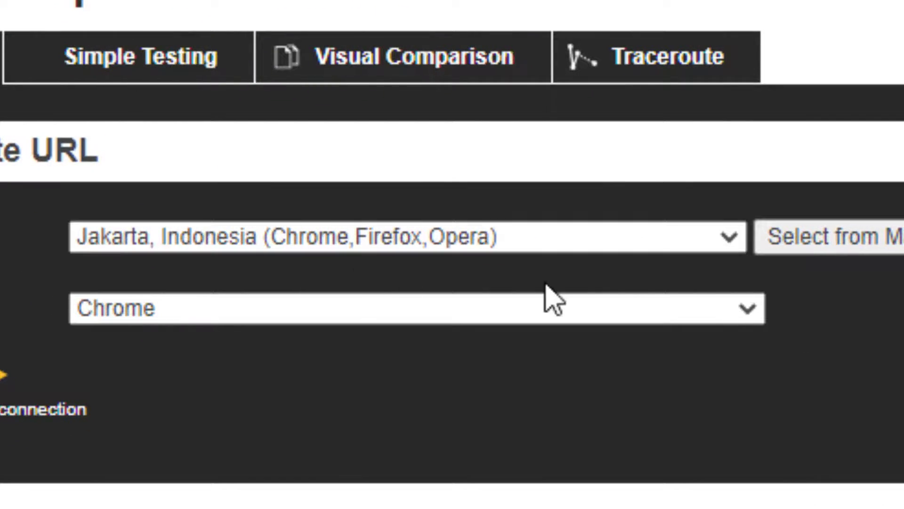
{"action": "left_click", "coordinate": [419, 153]}
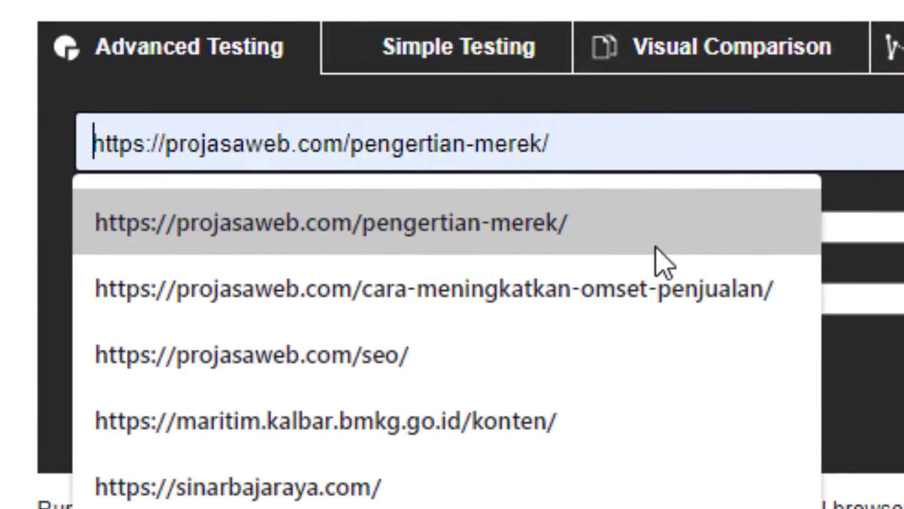
{"action": "left_click", "coordinate": [288, 268]}
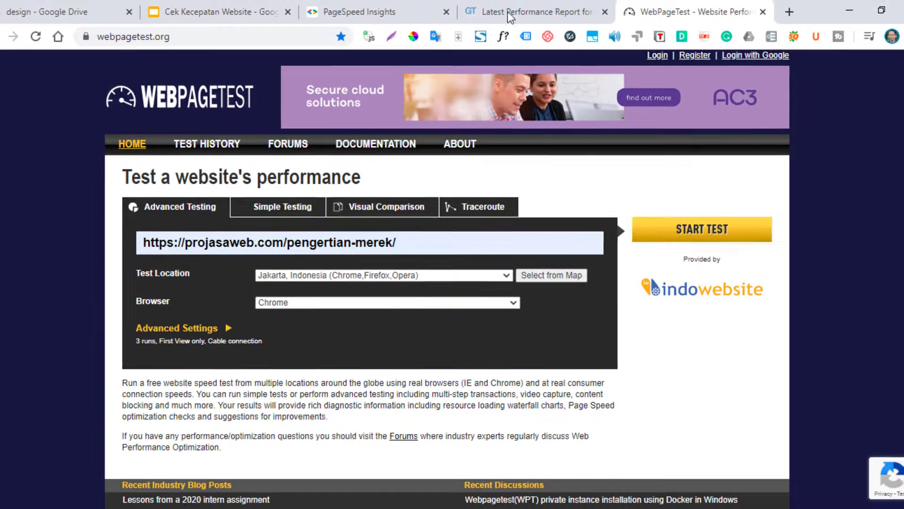
Step: Switch to the GTmetrix report and look over its performance scores, page details and PageSpeed recommendations
{"action": "left_click", "coordinate": [494, 6]}
{"action": "scroll", "coordinate": [390, 258], "scroll_direction": "down", "scroll_amount": 5}
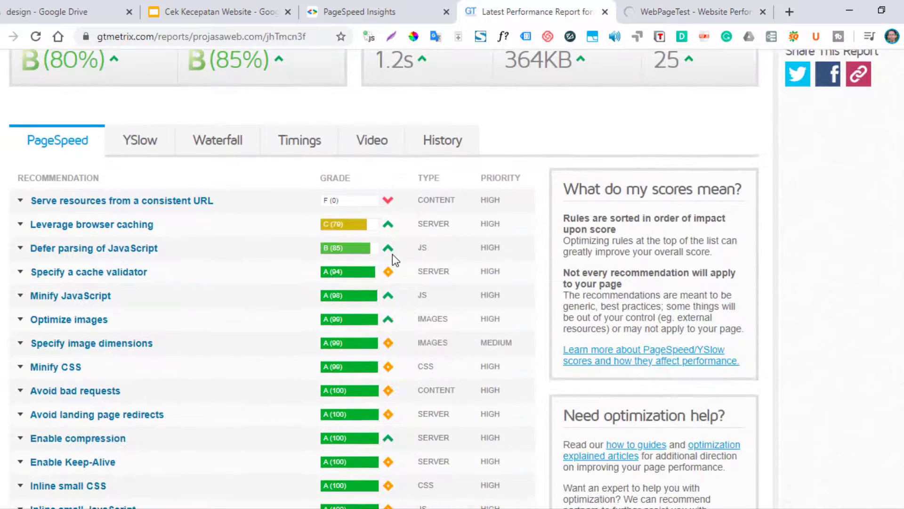
{"action": "scroll", "coordinate": [476, 234], "scroll_direction": "up", "scroll_amount": 4}
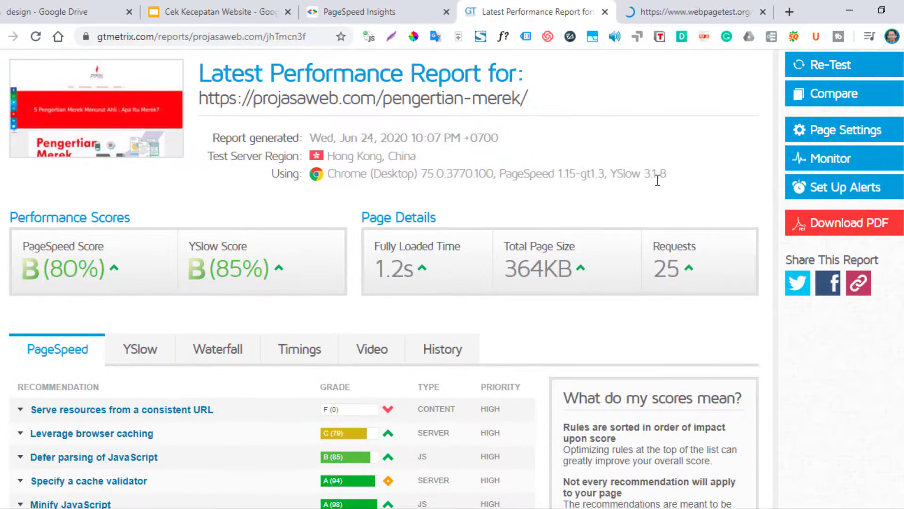
{"action": "scroll", "coordinate": [676, 182], "scroll_direction": "up", "scroll_amount": 1}
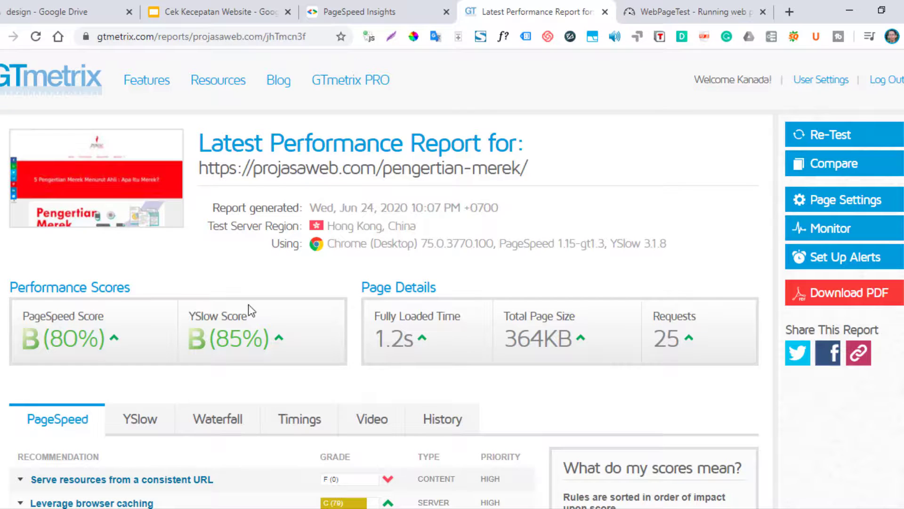
{"action": "scroll", "coordinate": [335, 312], "scroll_direction": "down", "scroll_amount": 3}
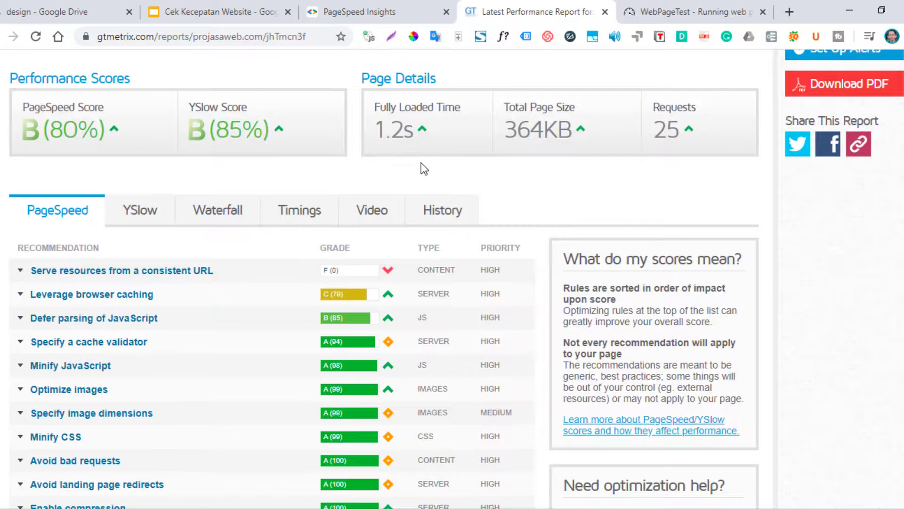
{"action": "scroll", "coordinate": [421, 164], "scroll_direction": "up", "scroll_amount": 3}
Step: Check the progress of the WebPageTest run and view the mobile score in PageSpeed Insights
{"action": "left_click", "coordinate": [637, 12]}
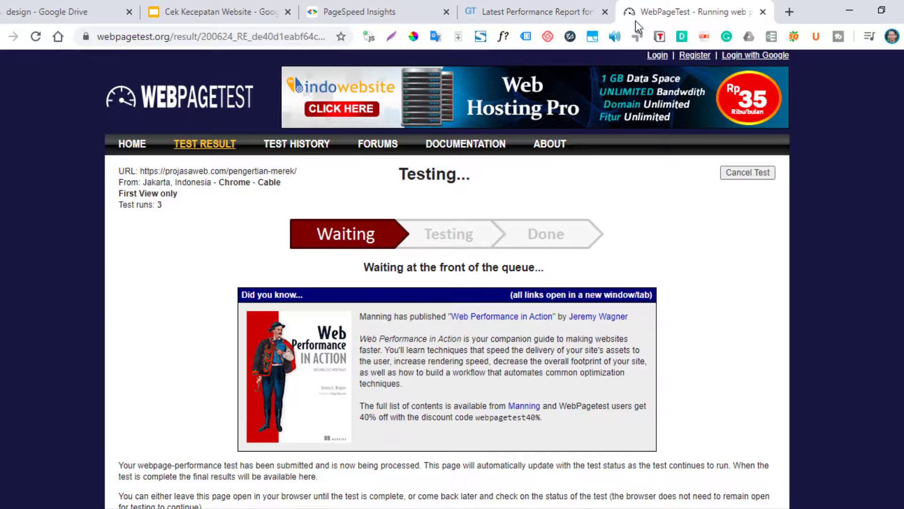
{"action": "left_click", "coordinate": [532, 13]}
{"action": "left_click", "coordinate": [372, 12]}
{"action": "scroll", "coordinate": [411, 347], "scroll_direction": "up", "scroll_amount": 10}
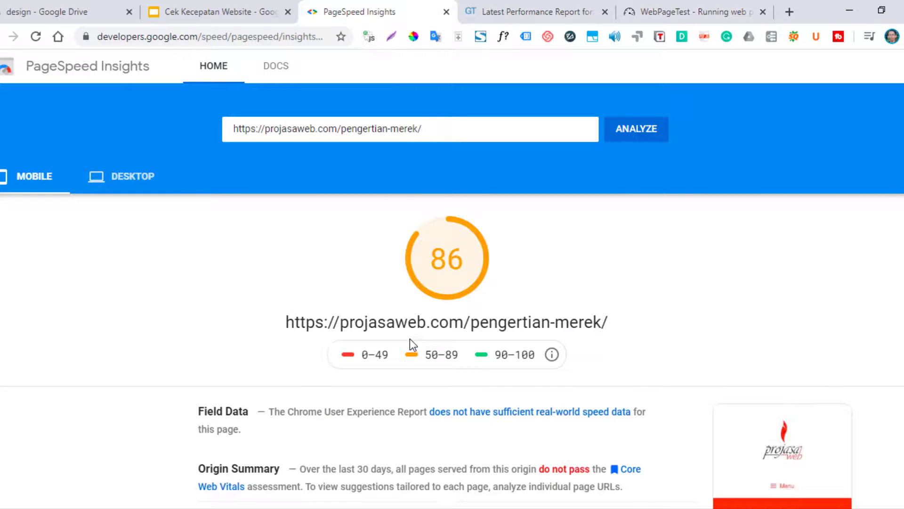
Step: Return to the GTmetrix report and examine the Waterfall chart of the page's requests
{"action": "left_click", "coordinate": [485, 2]}
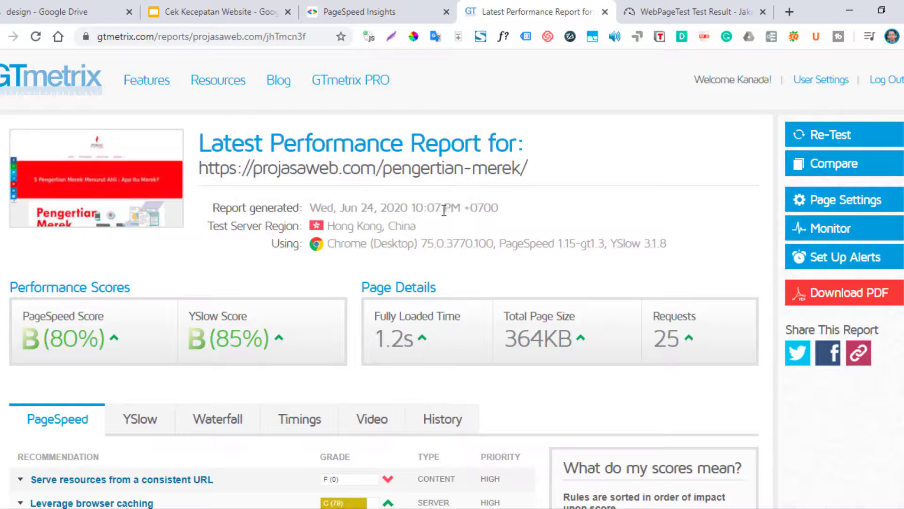
{"action": "scroll", "coordinate": [448, 230], "scroll_direction": "down", "scroll_amount": 4}
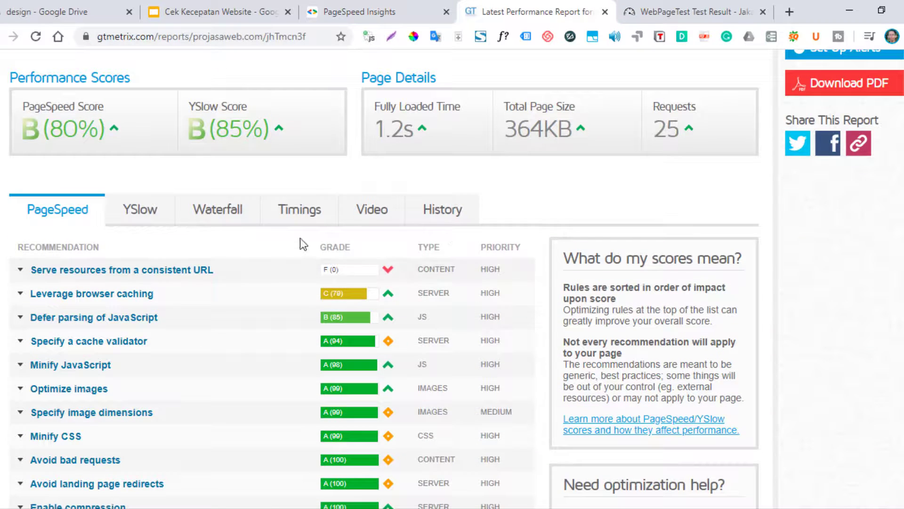
{"action": "left_click", "coordinate": [237, 216]}
{"action": "scroll", "coordinate": [273, 286], "scroll_direction": "down", "scroll_amount": 6}
{"action": "scroll", "coordinate": [169, 204], "scroll_direction": "up", "scroll_amount": 7}
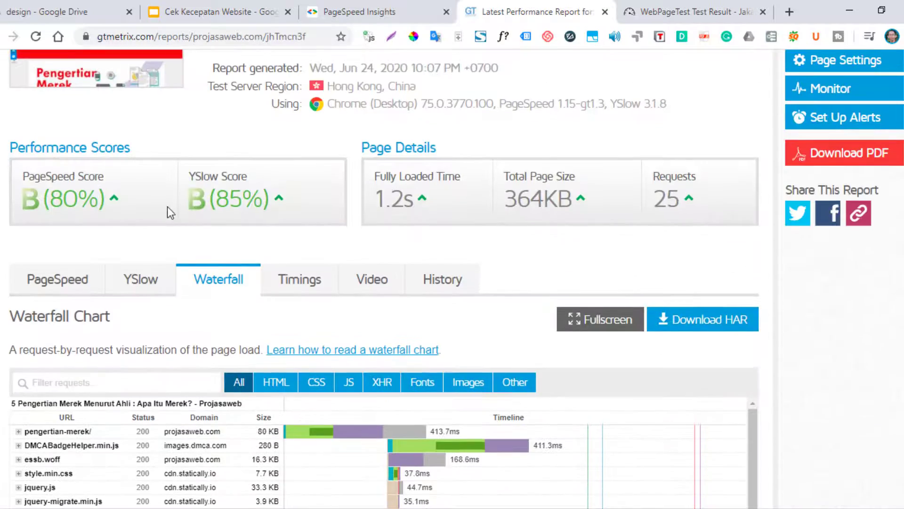
Step: Review the YSlow recommendations and their grades in the GTmetrix report
{"action": "left_click", "coordinate": [141, 280]}
{"action": "scroll", "coordinate": [272, 343], "scroll_direction": "down", "scroll_amount": 7}
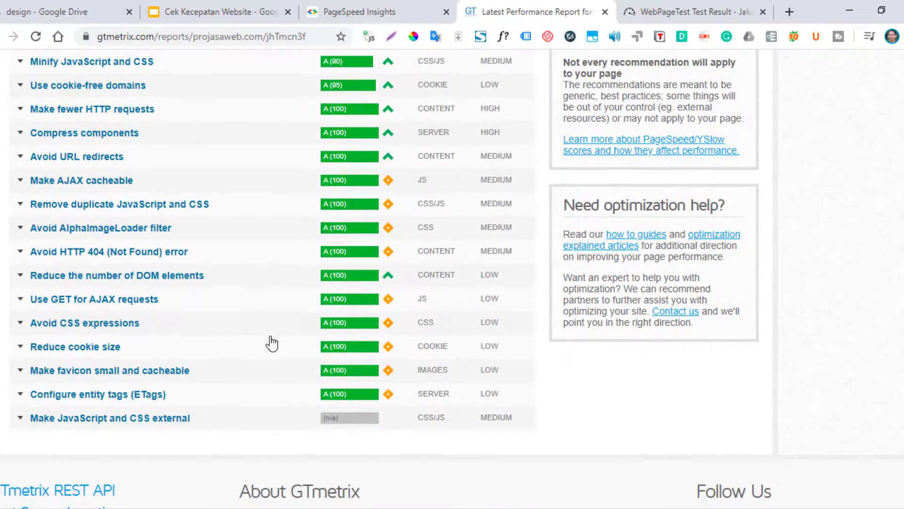
{"action": "scroll", "coordinate": [216, 314], "scroll_direction": "up", "scroll_amount": 5}
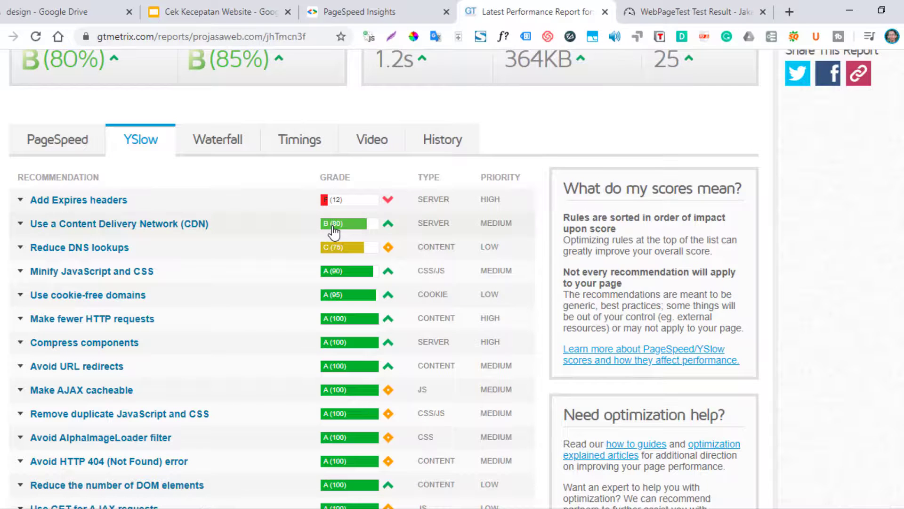
{"action": "scroll", "coordinate": [333, 231], "scroll_direction": "up", "scroll_amount": 5}
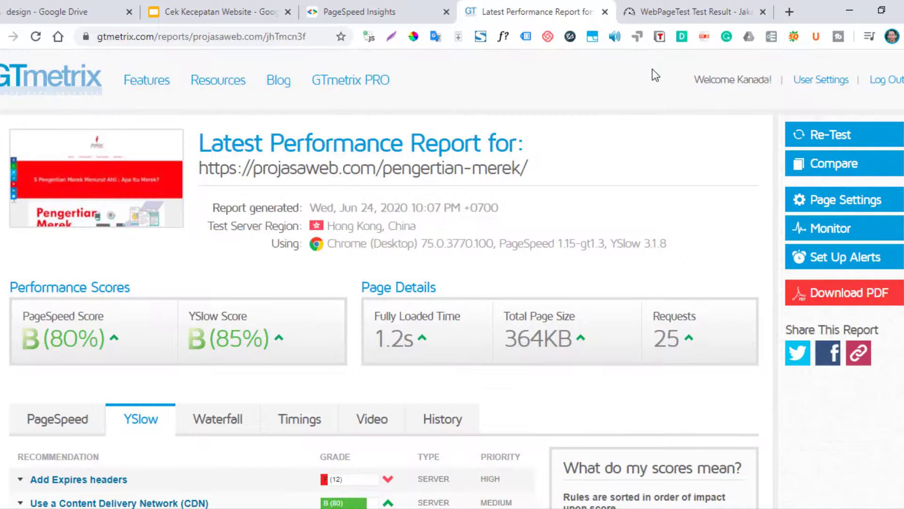
Step: Open the WebPageTest result page and check the first-view times and waterfalls of the individual runs
{"action": "left_click", "coordinate": [664, 15]}
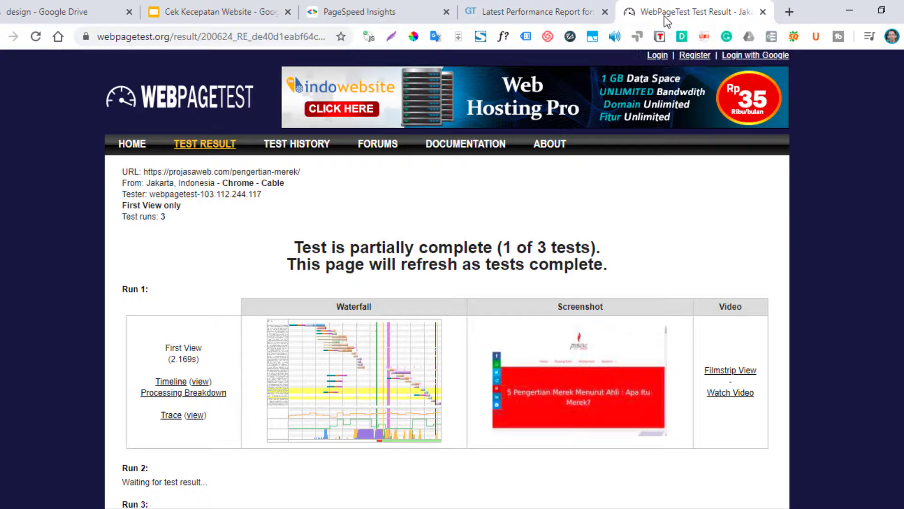
{"action": "scroll", "coordinate": [453, 264], "scroll_direction": "down", "scroll_amount": 6}
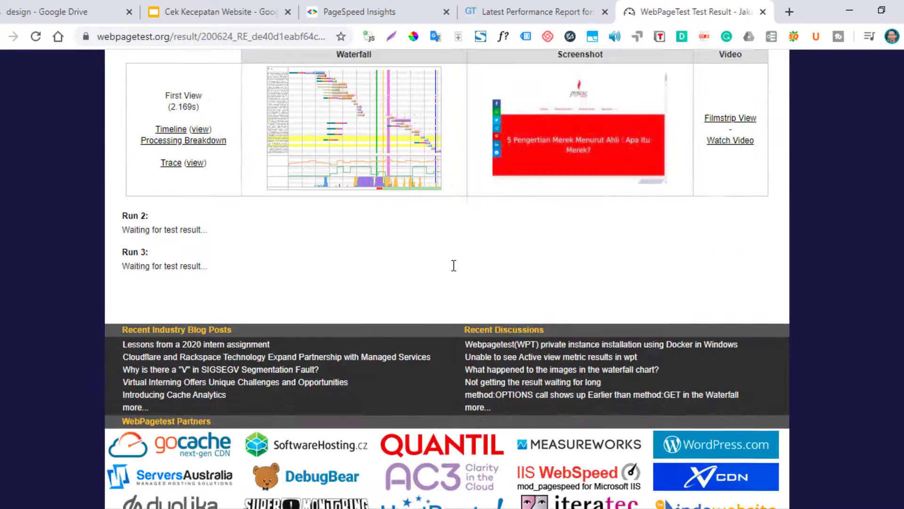
{"action": "scroll", "coordinate": [406, 245], "scroll_direction": "up", "scroll_amount": 3}
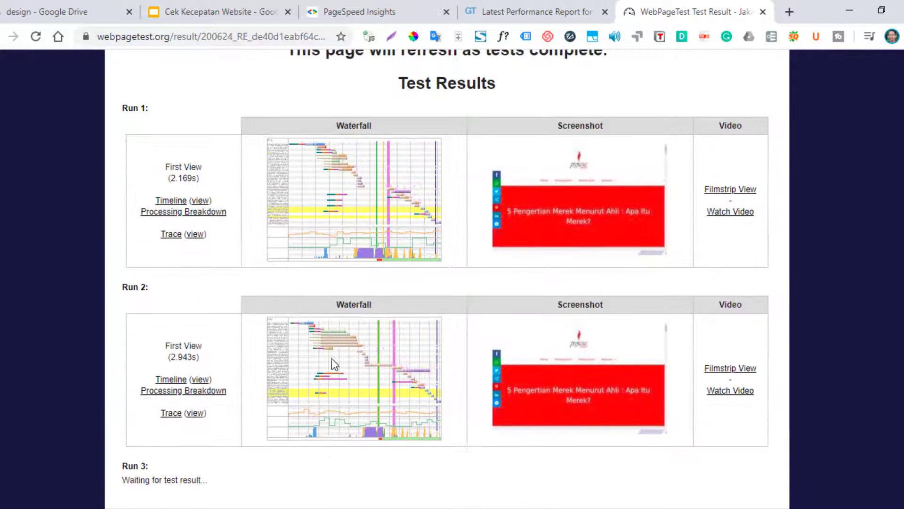
Step: Go back to the GTmetrix report to compare its fully loaded time, page size and requests
{"action": "left_click", "coordinate": [603, 11]}
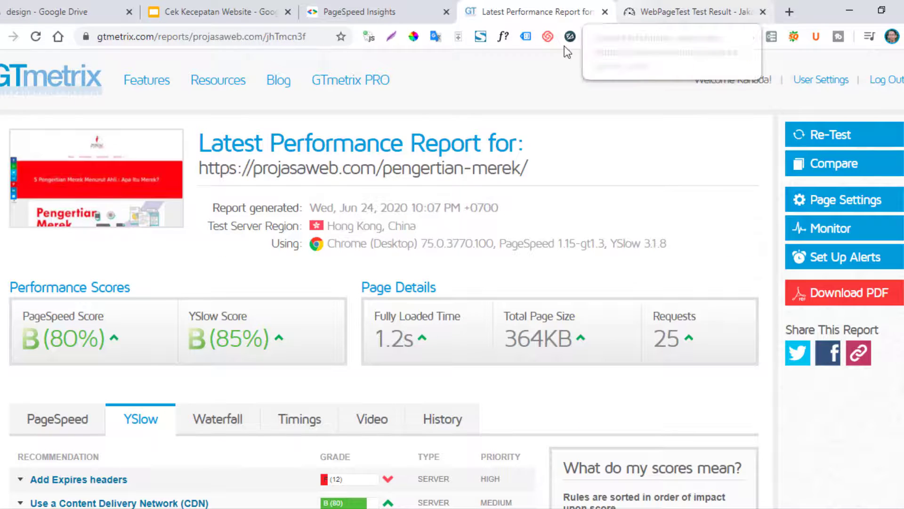
{"action": "scroll", "coordinate": [450, 128], "scroll_direction": "down", "scroll_amount": 4}
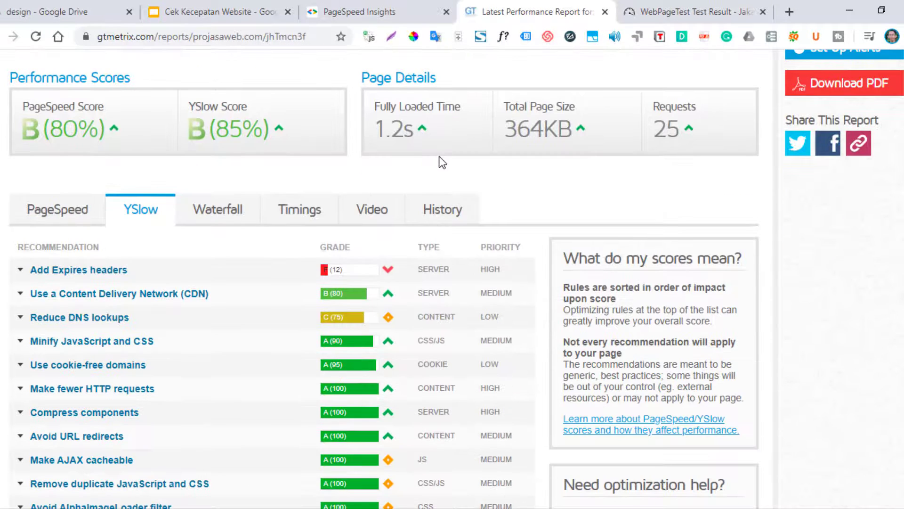
{"action": "scroll", "coordinate": [388, 135], "scroll_direction": "up", "scroll_amount": 4}
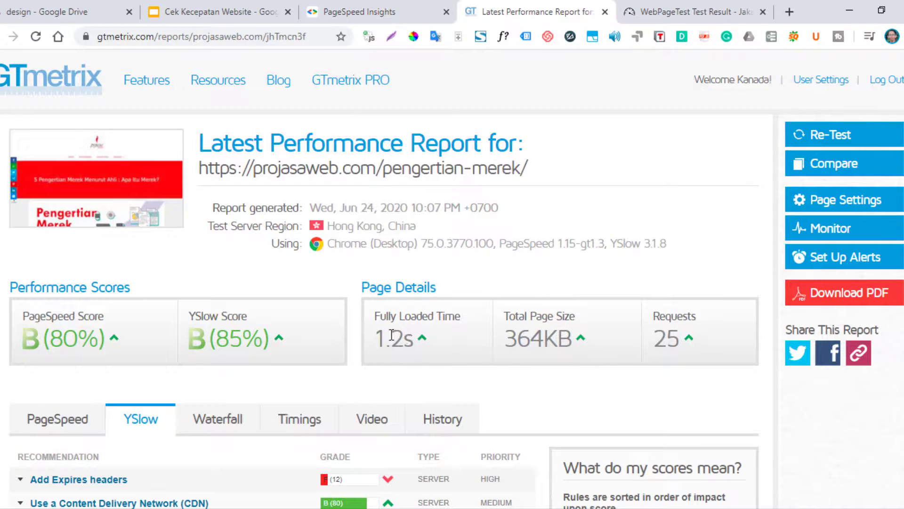
Step: Review the WebPageTest summary, including the median performance results, Web Vitals and the waterfall of each run
{"action": "left_click", "coordinate": [647, 23]}
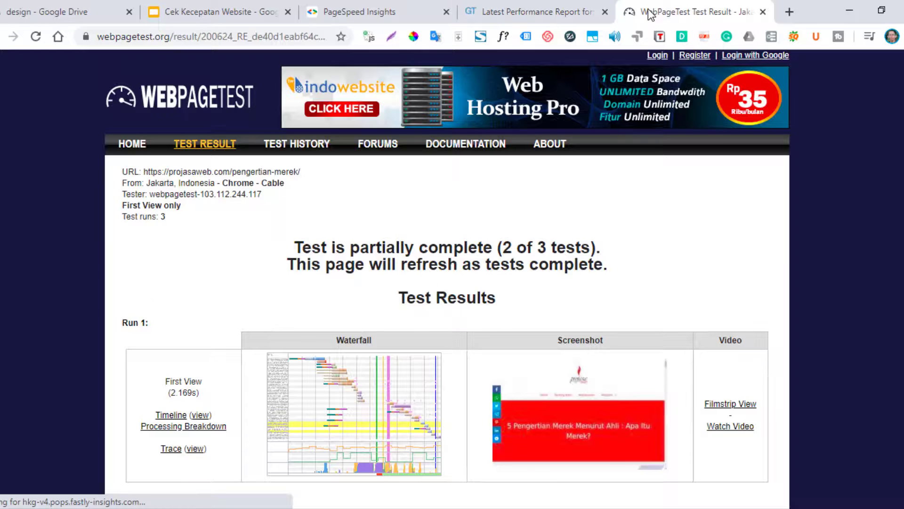
{"action": "scroll", "coordinate": [312, 242], "scroll_direction": "down", "scroll_amount": 7}
{"action": "scroll", "coordinate": [304, 246], "scroll_direction": "up", "scroll_amount": 4}
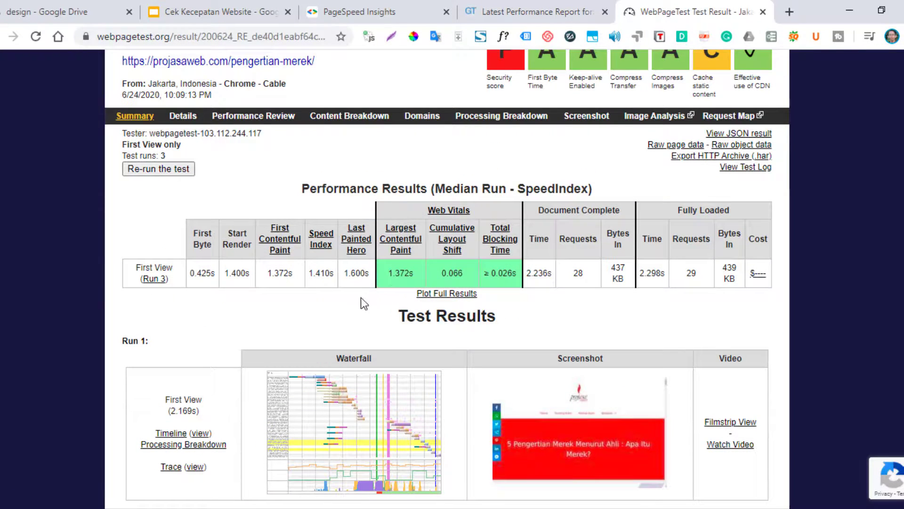
{"action": "scroll", "coordinate": [391, 285], "scroll_direction": "down", "scroll_amount": 5}
{"action": "scroll", "coordinate": [366, 289], "scroll_direction": "up", "scroll_amount": 5}
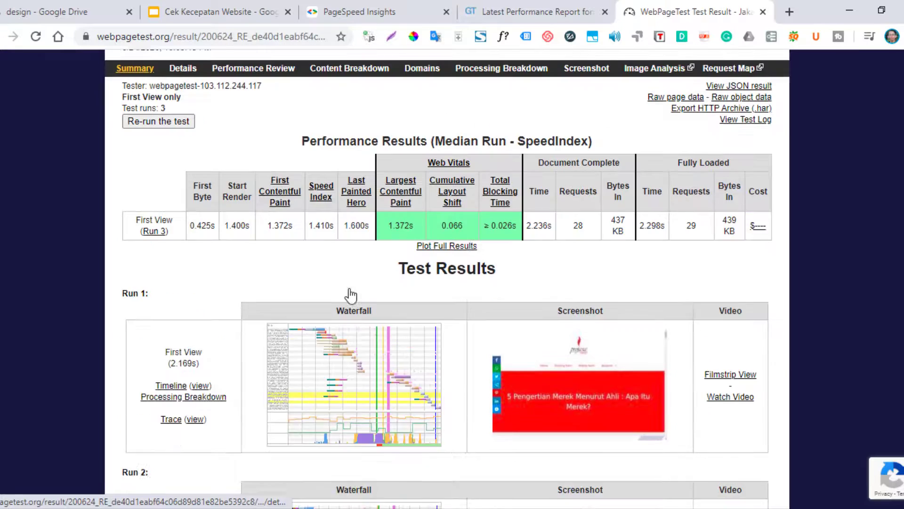
Step: Switch to PageSpeed Insights and review the mobile score, origin summary and lab data
{"action": "left_click", "coordinate": [520, 11]}
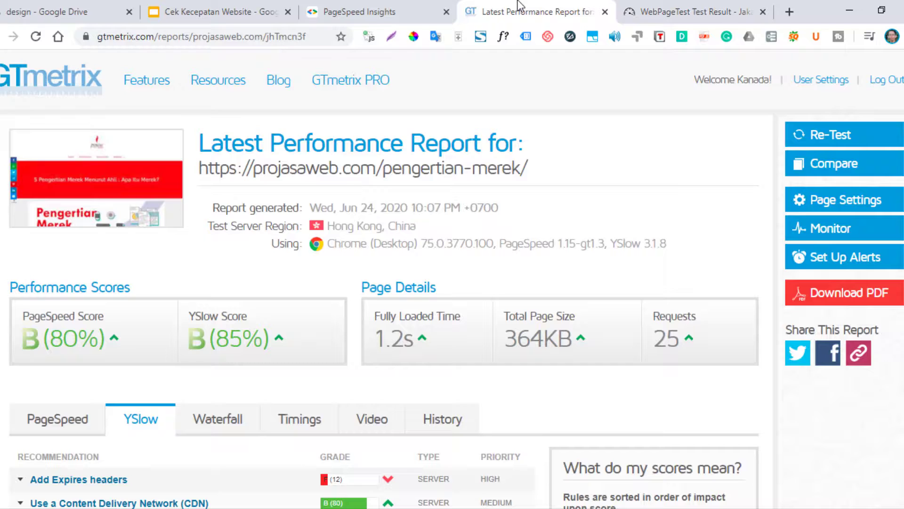
{"action": "left_click", "coordinate": [382, 9]}
{"action": "scroll", "coordinate": [588, 310], "scroll_direction": "down", "scroll_amount": 5}
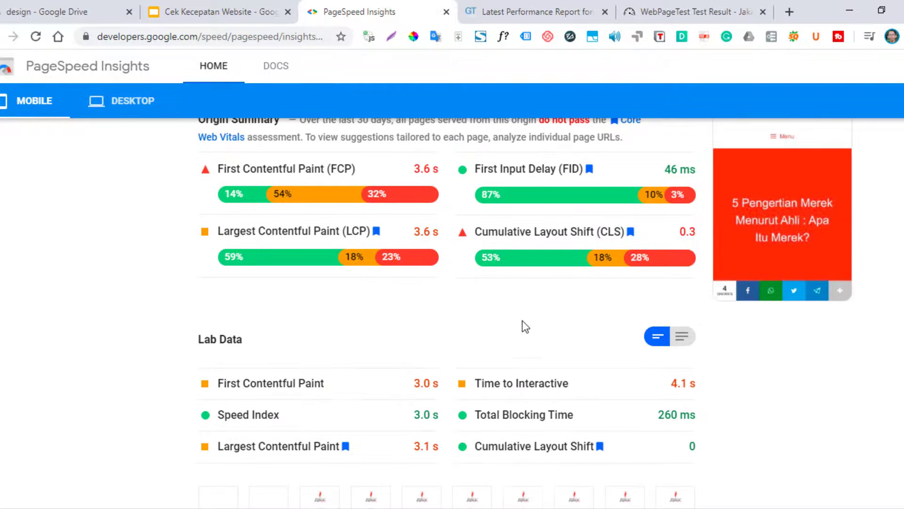
{"action": "scroll", "coordinate": [680, 357], "scroll_direction": "up", "scroll_amount": 5}
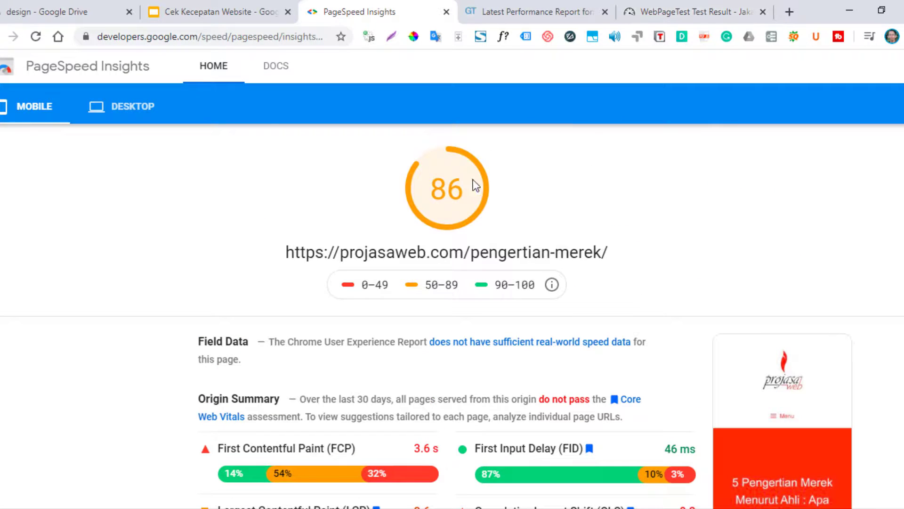
Step: Display the PageSpeed recommendations in the GTmetrix report to examine the items with low grades
{"action": "left_click", "coordinate": [523, 14]}
{"action": "scroll", "coordinate": [340, 201], "scroll_direction": "down", "scroll_amount": 5}
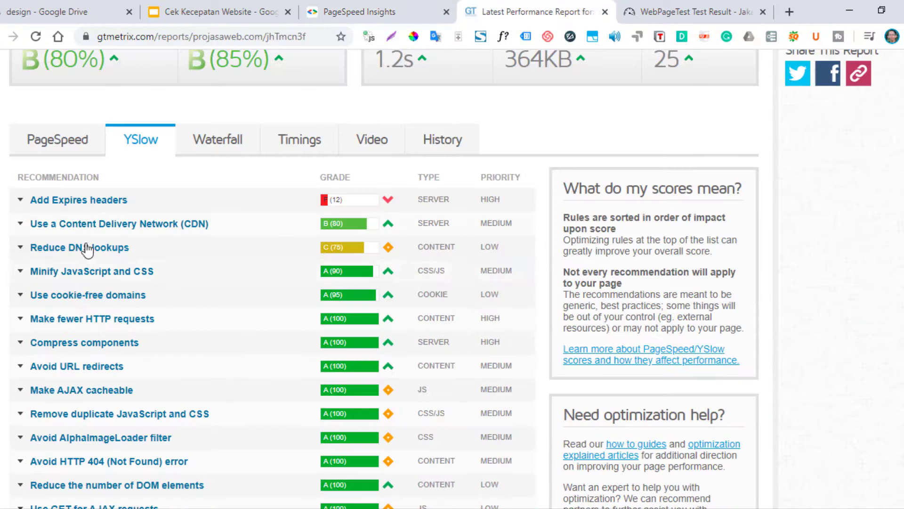
{"action": "left_click", "coordinate": [73, 140]}
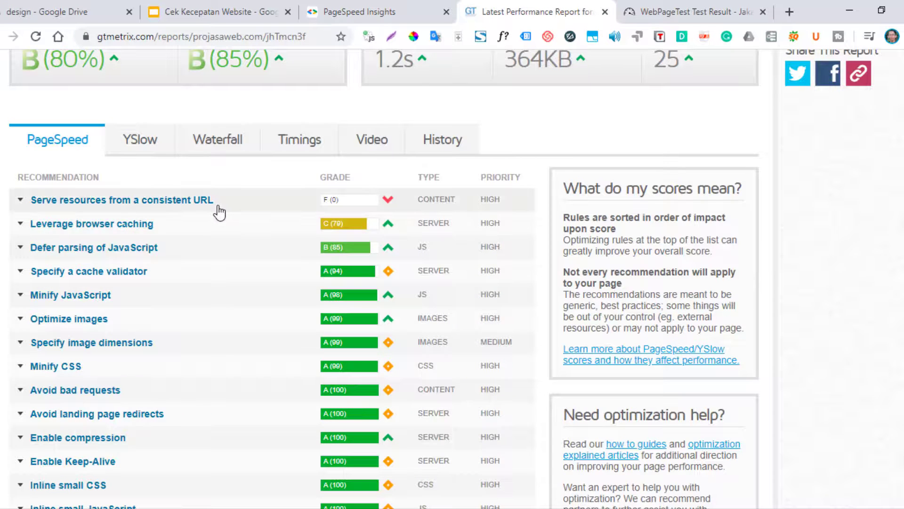
Step: Revisit the WebPageTest performance results and return to the mobile score in PageSpeed Insights
{"action": "left_click", "coordinate": [666, 13]}
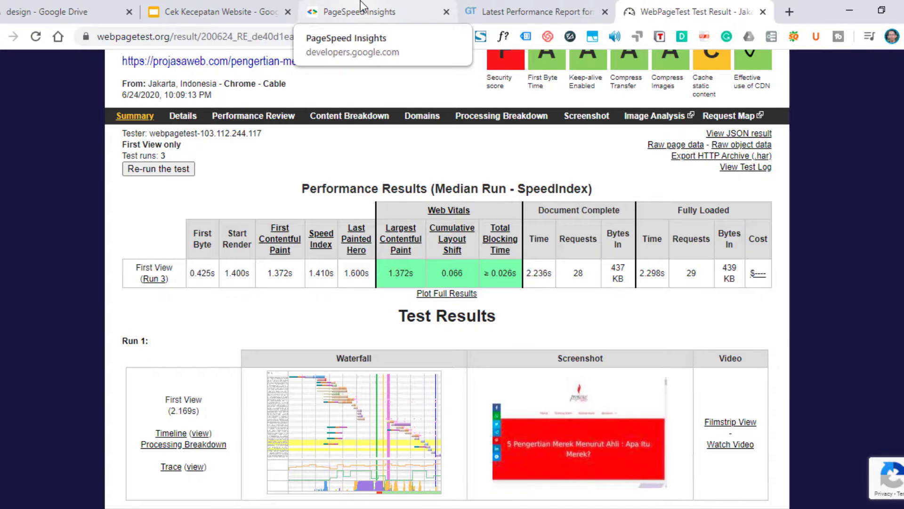
{"action": "left_click", "coordinate": [380, 18]}
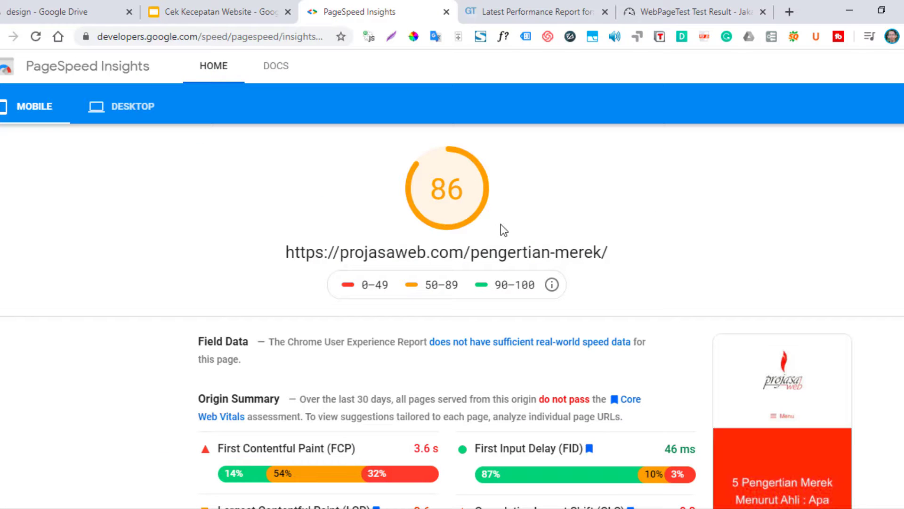